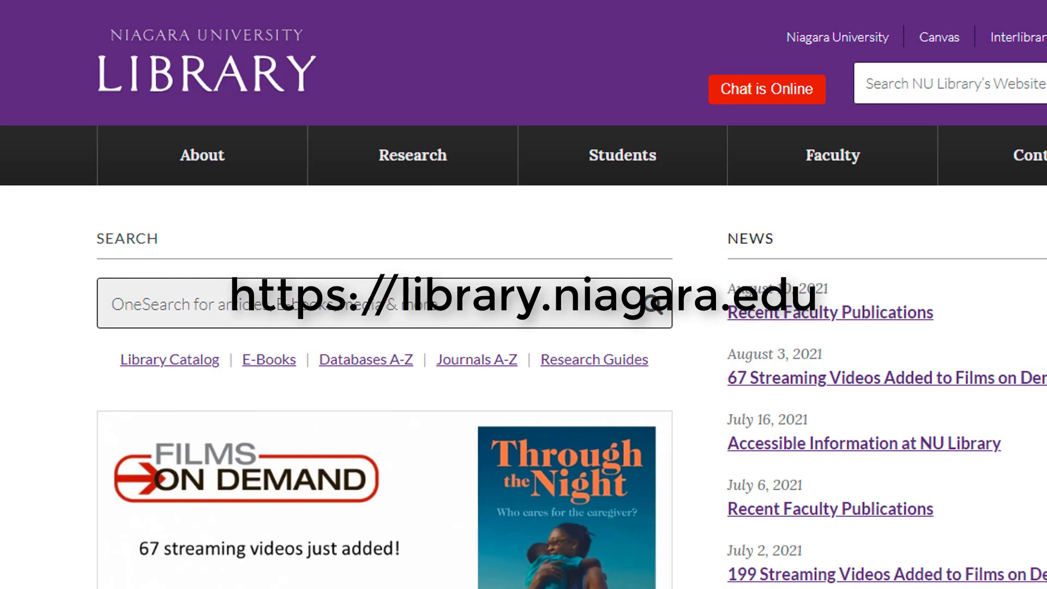
Open NoodleTools from the library home page's Quick Links and start registering a new account
{"action": "scroll", "coordinate": [867, 414], "scroll_direction": "down", "scroll_amount": 10}
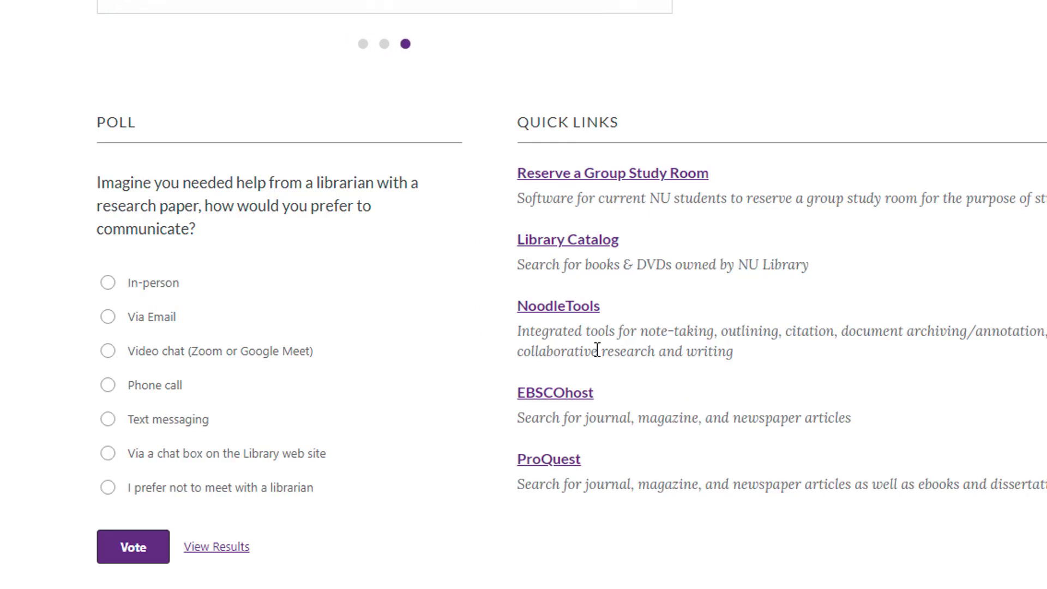
{"action": "left_click", "coordinate": [576, 312]}
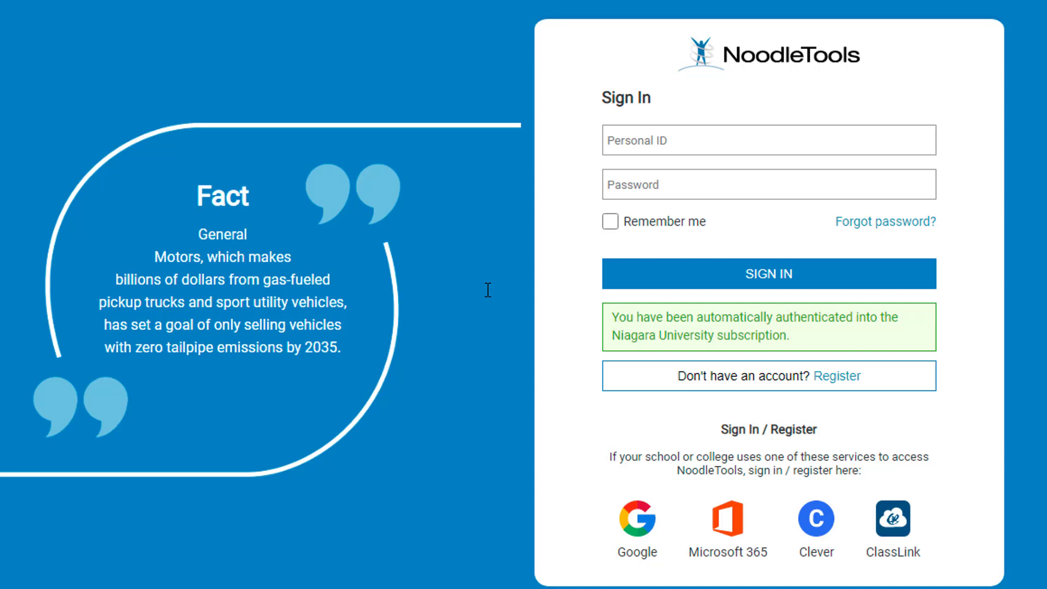
{"action": "left_click", "coordinate": [847, 378]}
Set the expected year of graduation to 2022 in the student registration form
{"action": "scroll", "coordinate": [1032, 221], "scroll_direction": "down", "scroll_amount": 3}
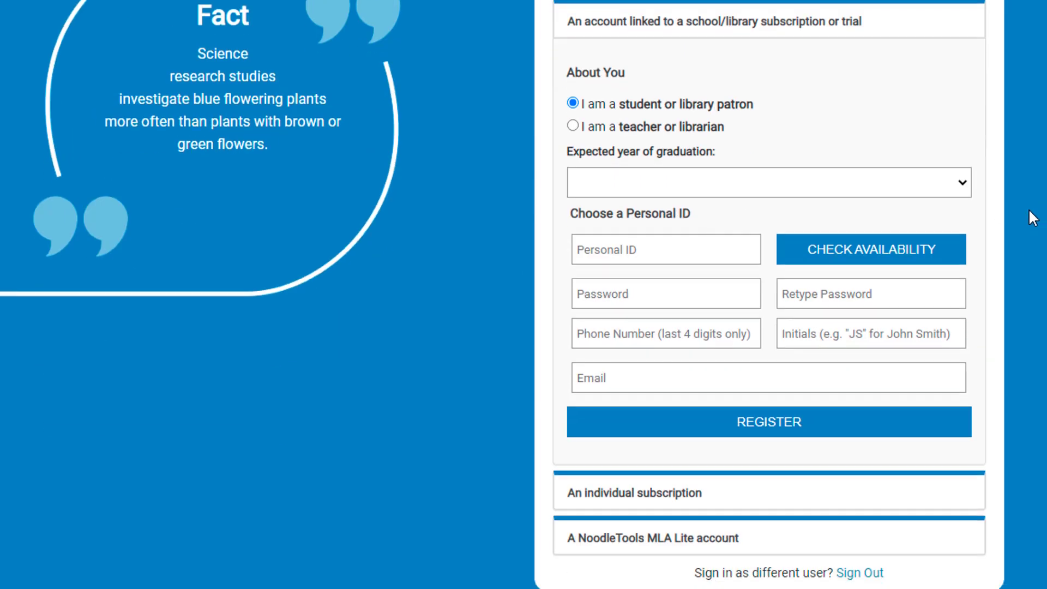
{"action": "left_click", "coordinate": [793, 184]}
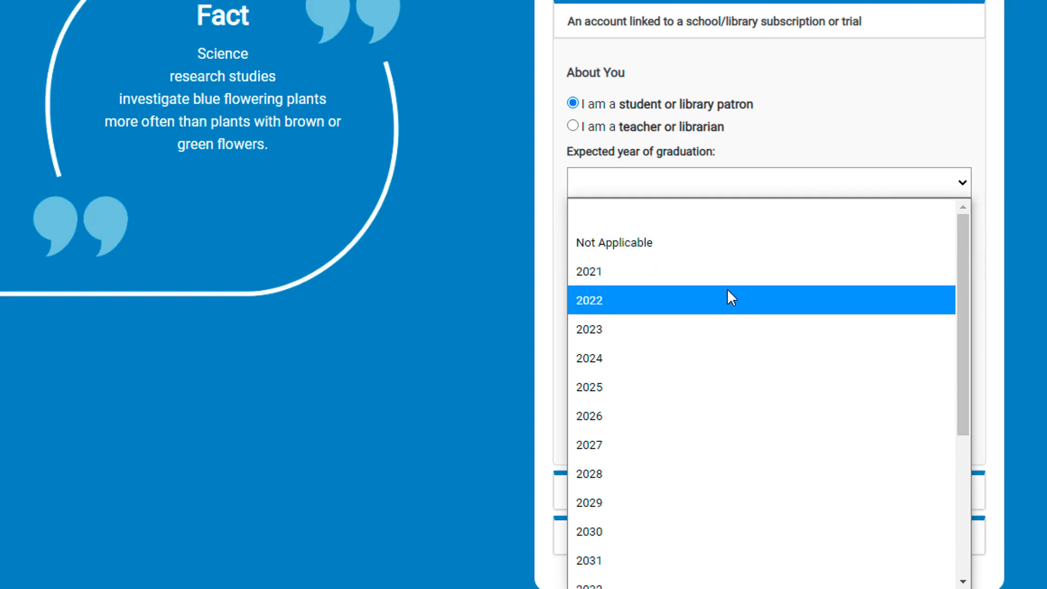
{"action": "left_click", "coordinate": [728, 295]}
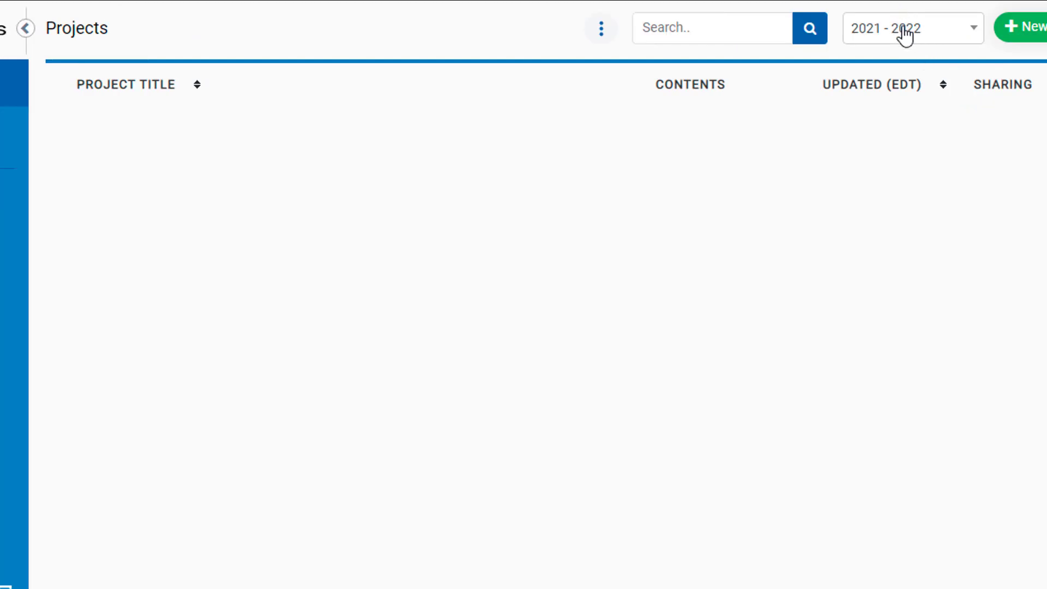
View the project list for 2020 - 2021 and return it to 2021 - 2022
{"action": "left_click", "coordinate": [904, 32]}
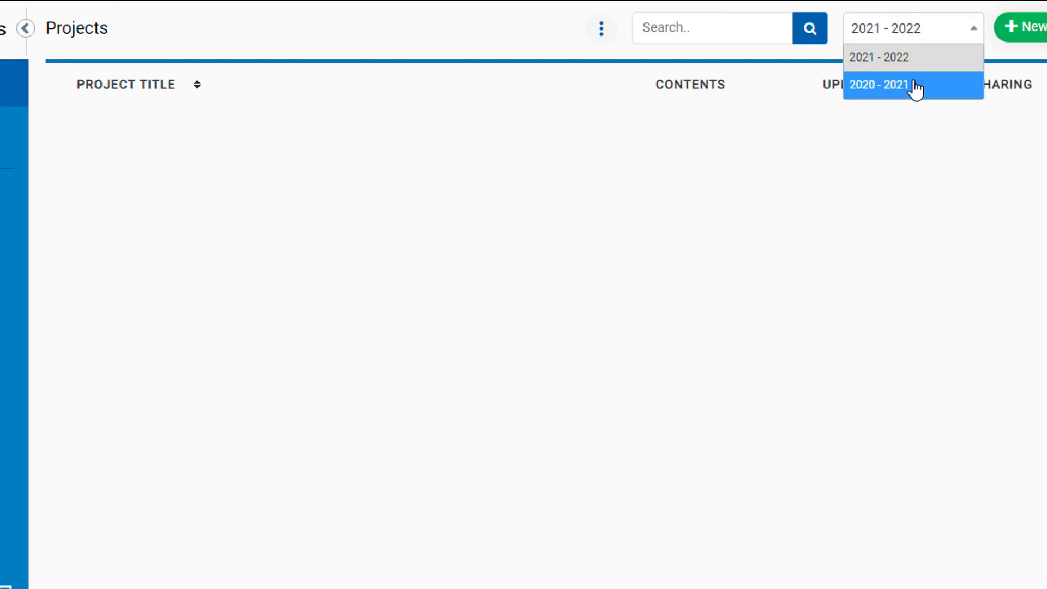
{"action": "left_click", "coordinate": [915, 85]}
{"action": "left_click", "coordinate": [908, 28]}
{"action": "left_click", "coordinate": [901, 58]}
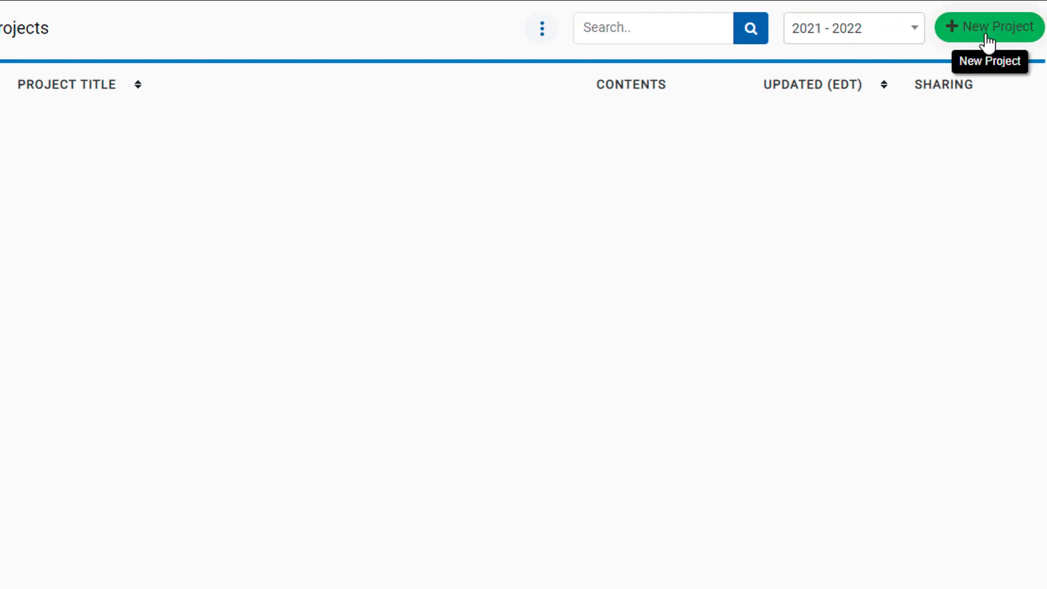
Create a new project titled "Harry Potter essay" with MLA citation style and Junior citation level
{"action": "left_click", "coordinate": [1040, 31]}
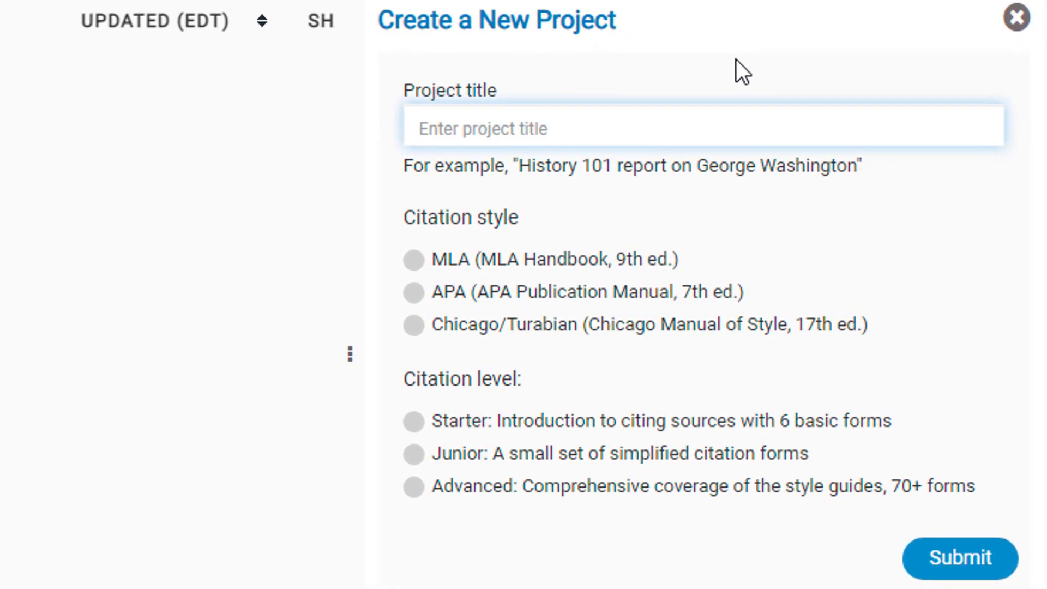
{"action": "type", "text": "Harry Potter "}
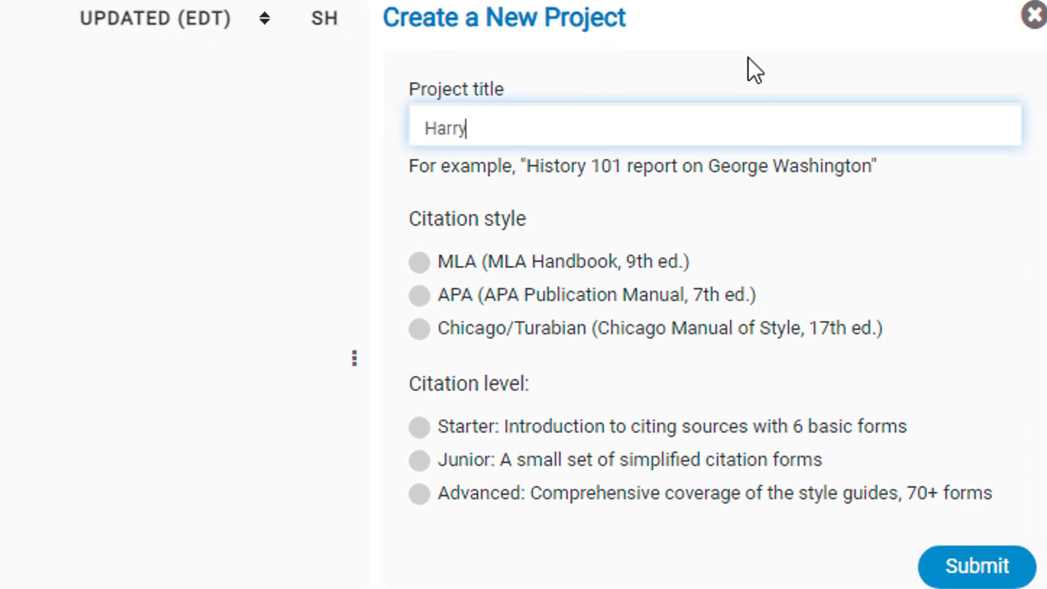
{"action": "type", "text": "essay"}
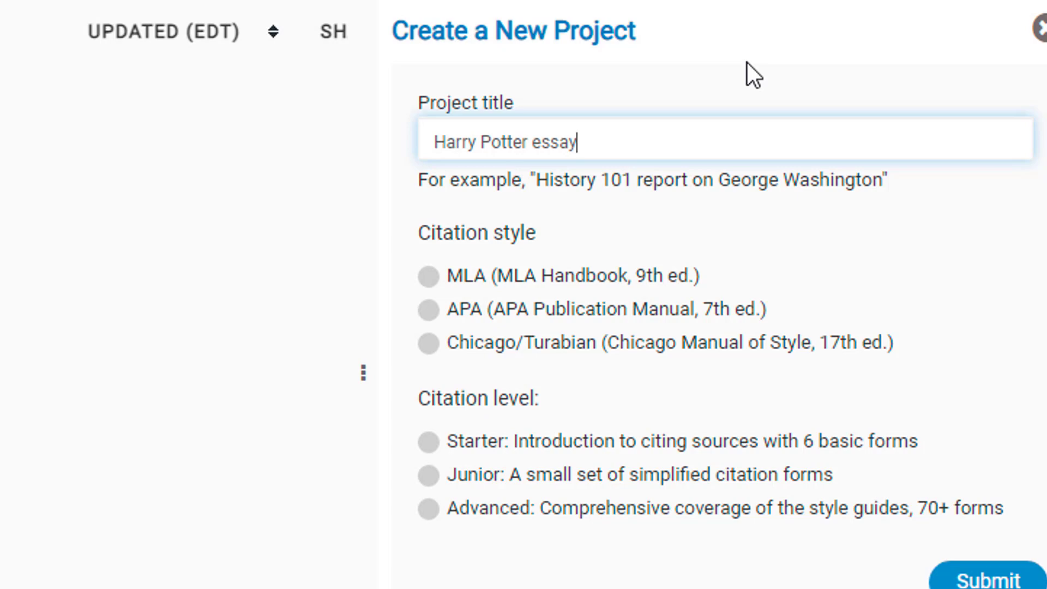
{"action": "left_click", "coordinate": [429, 277]}
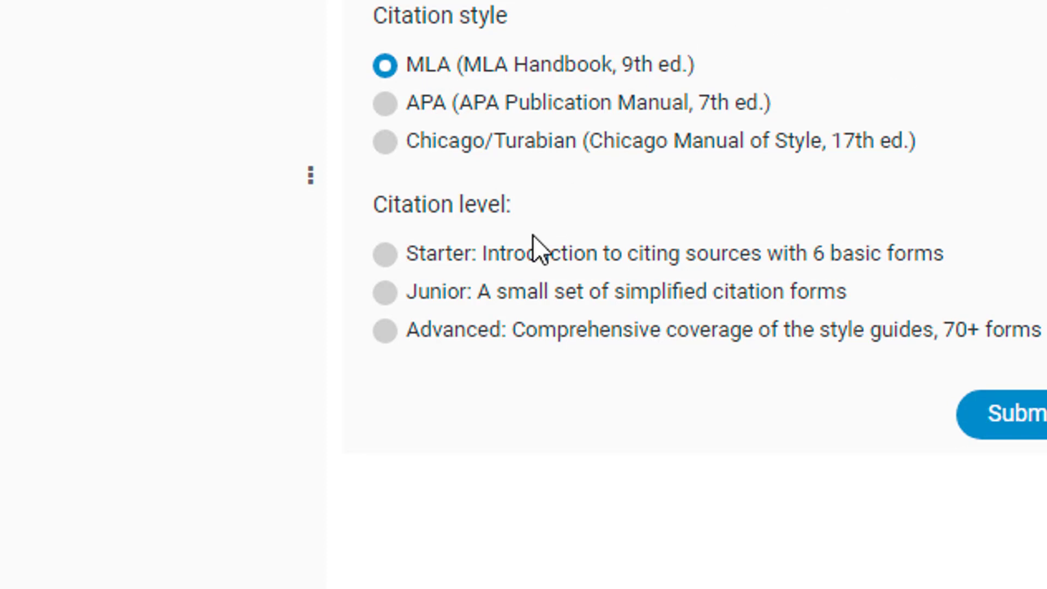
{"action": "left_click", "coordinate": [384, 292]}
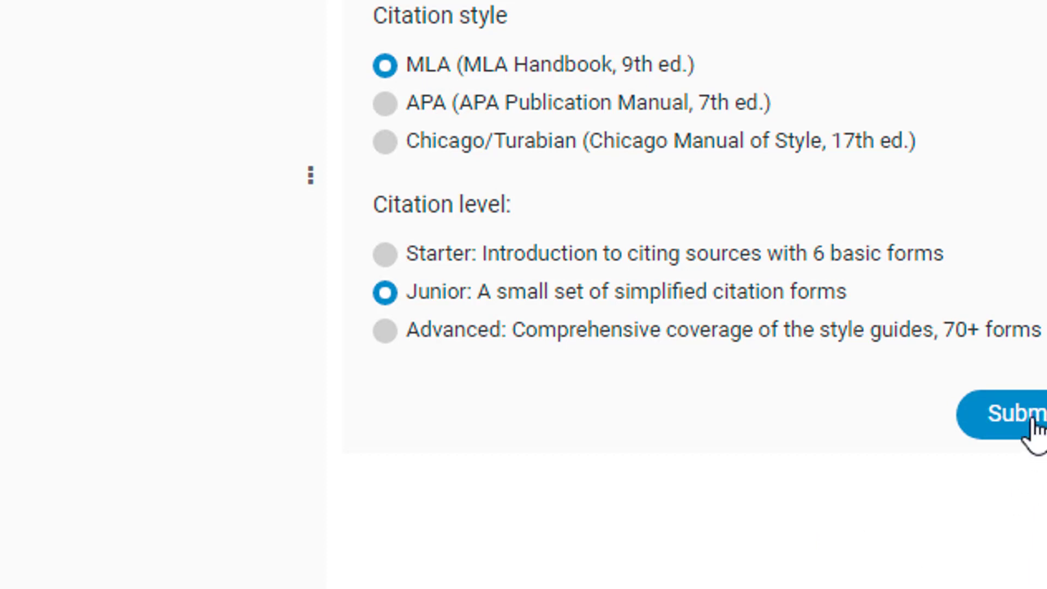
{"action": "left_click", "coordinate": [1018, 431]}
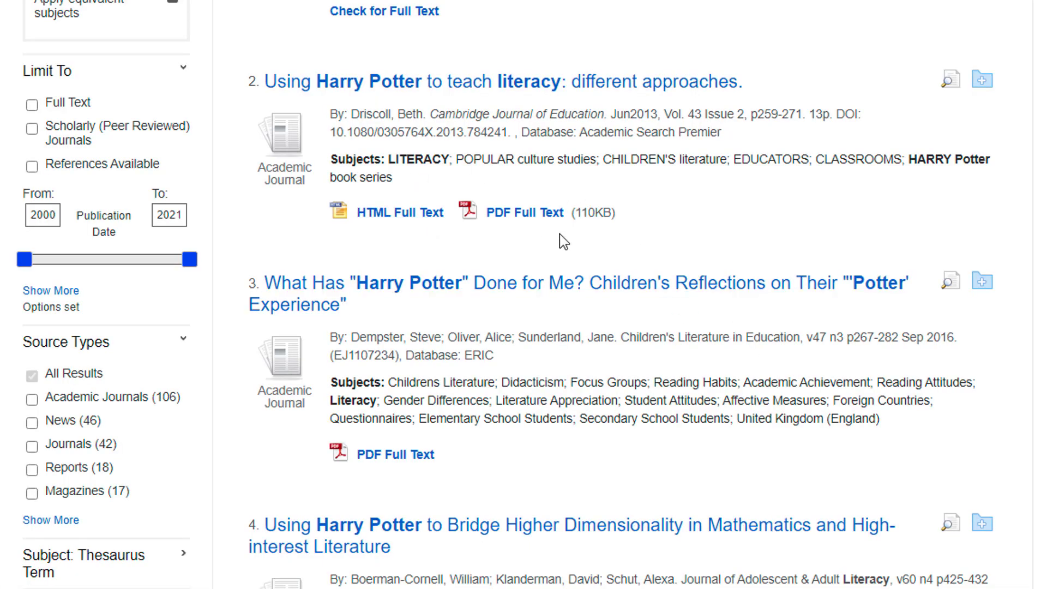
Open the record of "Using Harry Potter to teach literacy: different approaches" from the database search results
{"action": "left_click", "coordinate": [619, 94]}
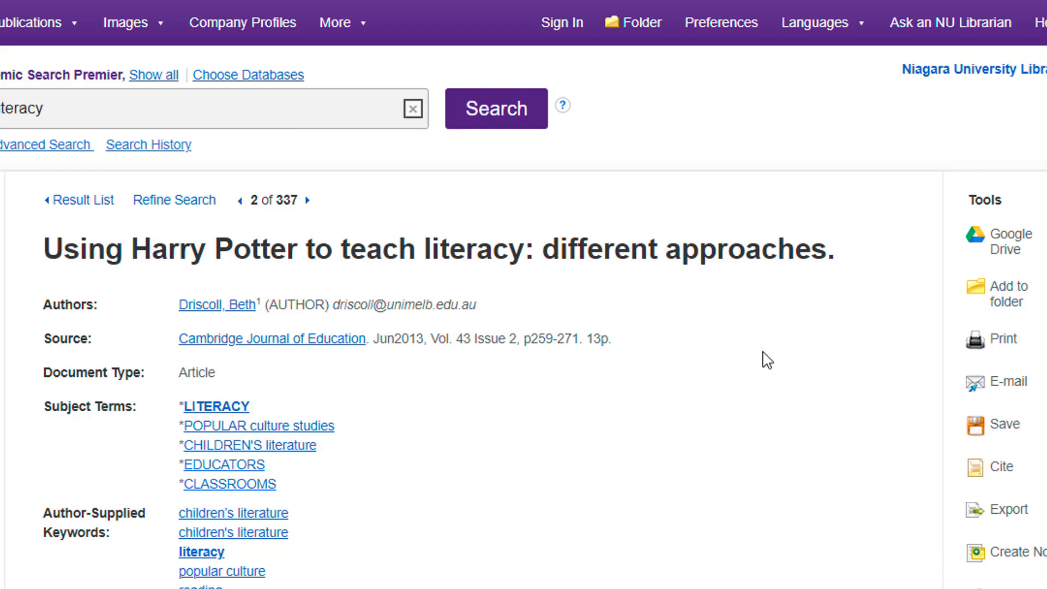
{"action": "scroll", "coordinate": [782, 432], "scroll_direction": "down", "scroll_amount": 4}
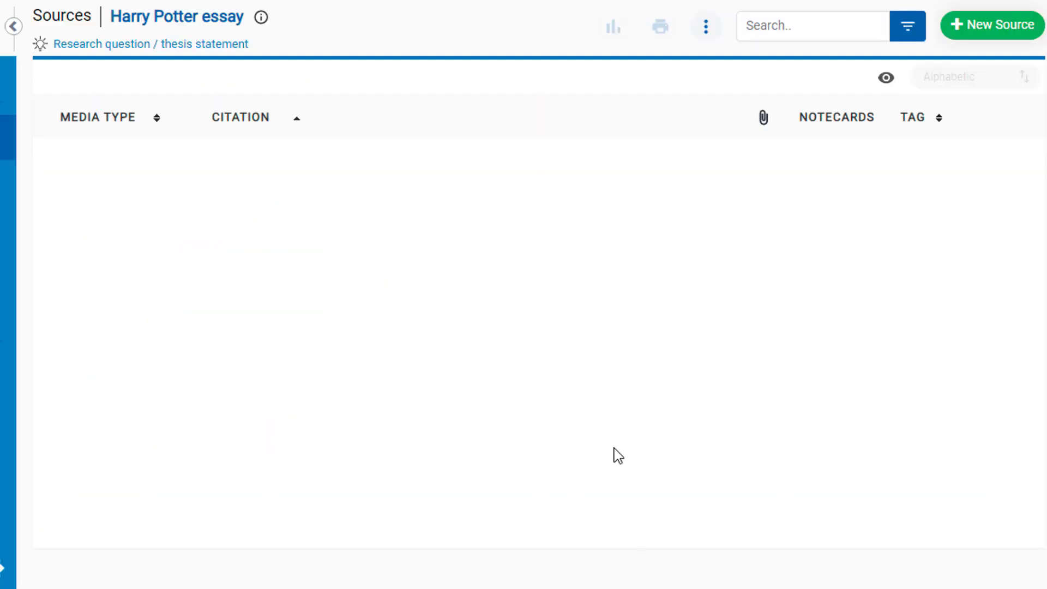
Create a new source citation in the NoodleTools project for a database journal, checking the article record's document type
{"action": "left_click", "coordinate": [998, 25]}
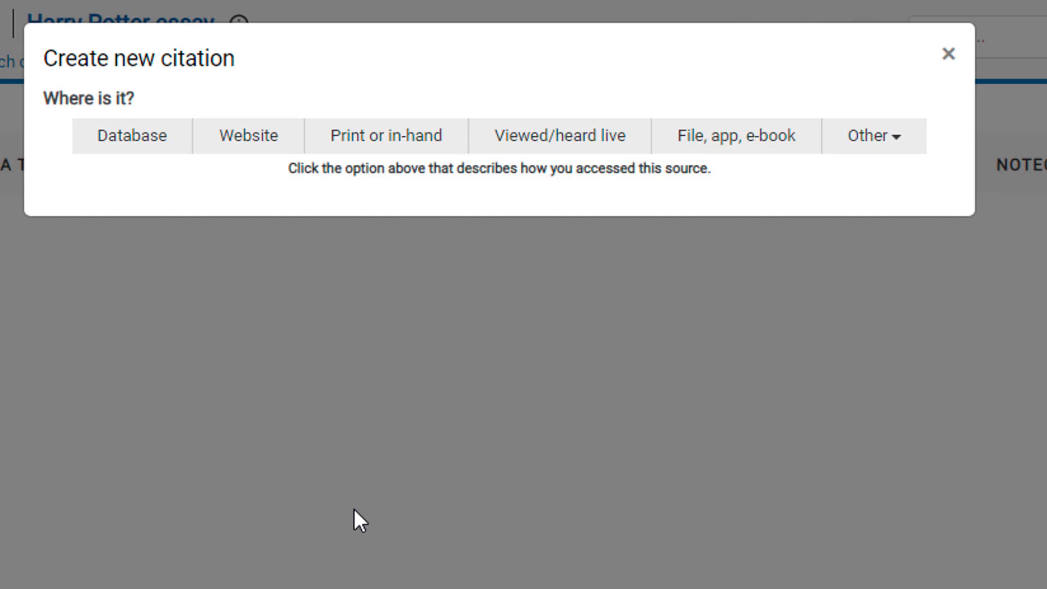
{"action": "left_click", "coordinate": [132, 136]}
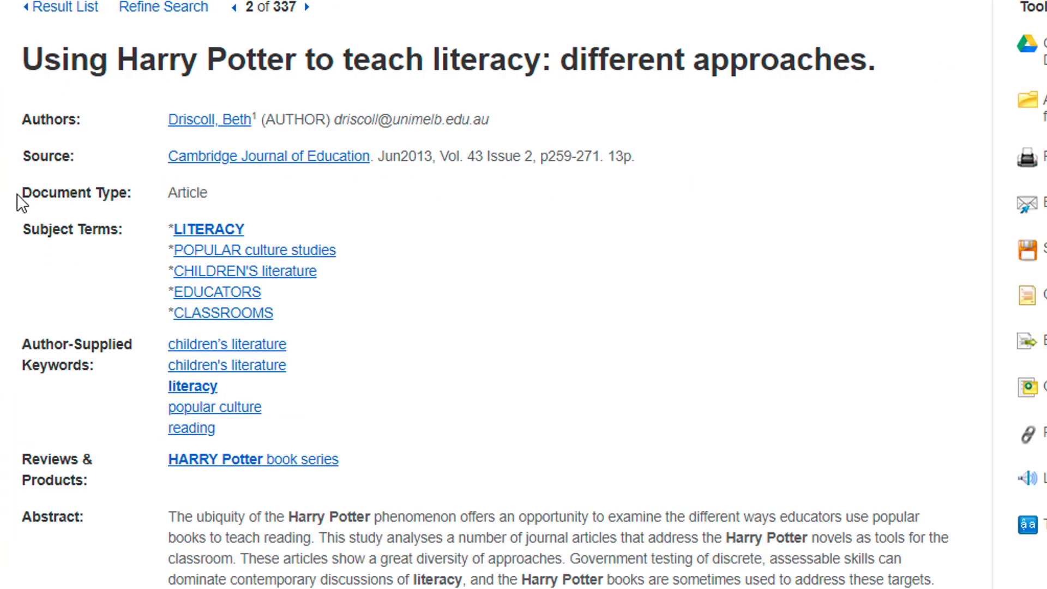
{"action": "double_click", "coordinate": [196, 194]}
{"action": "left_click", "coordinate": [227, 204]}
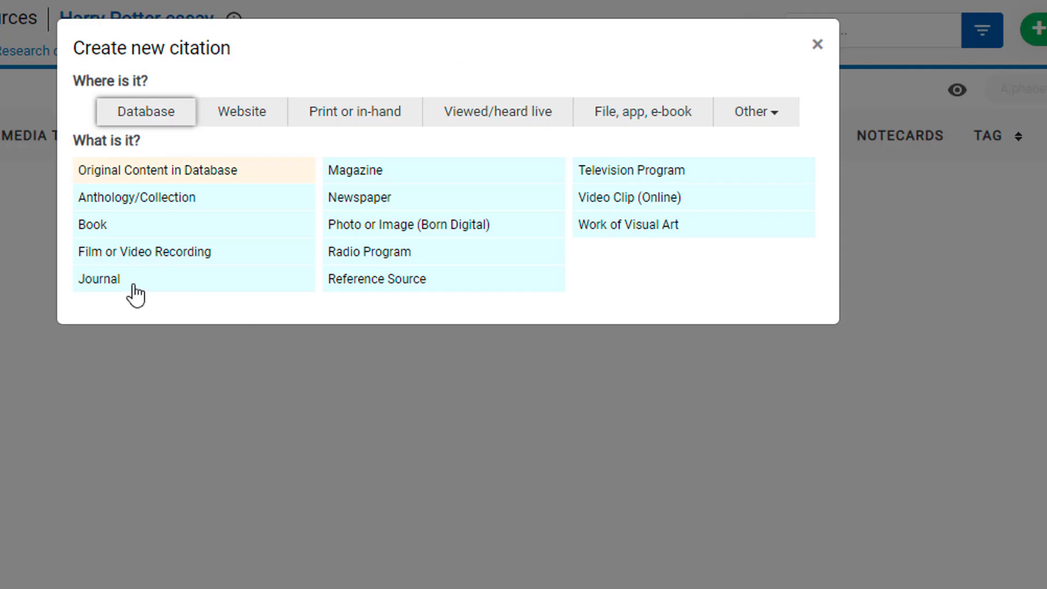
{"action": "left_click", "coordinate": [136, 295]}
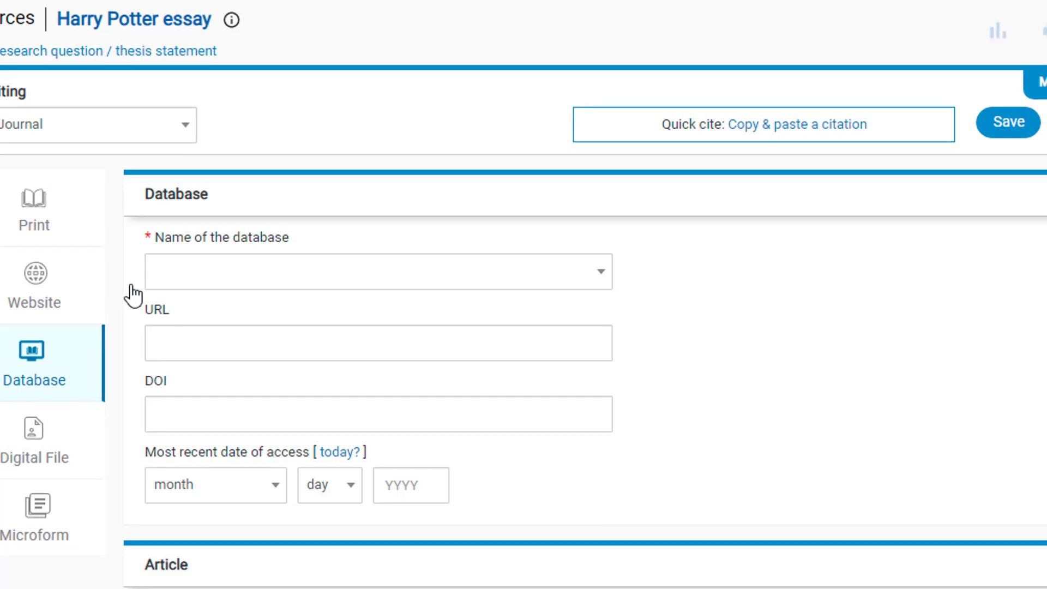
Set the name of the database in the citation to EBSCOhost
{"action": "left_click", "coordinate": [180, 286]}
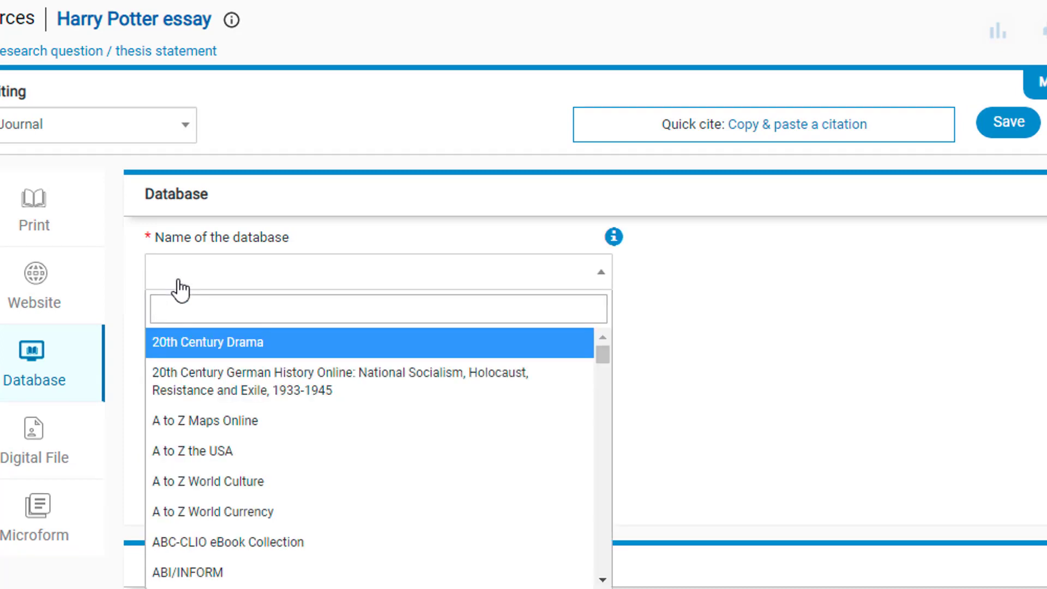
{"action": "type", "text": "ebscoh"}
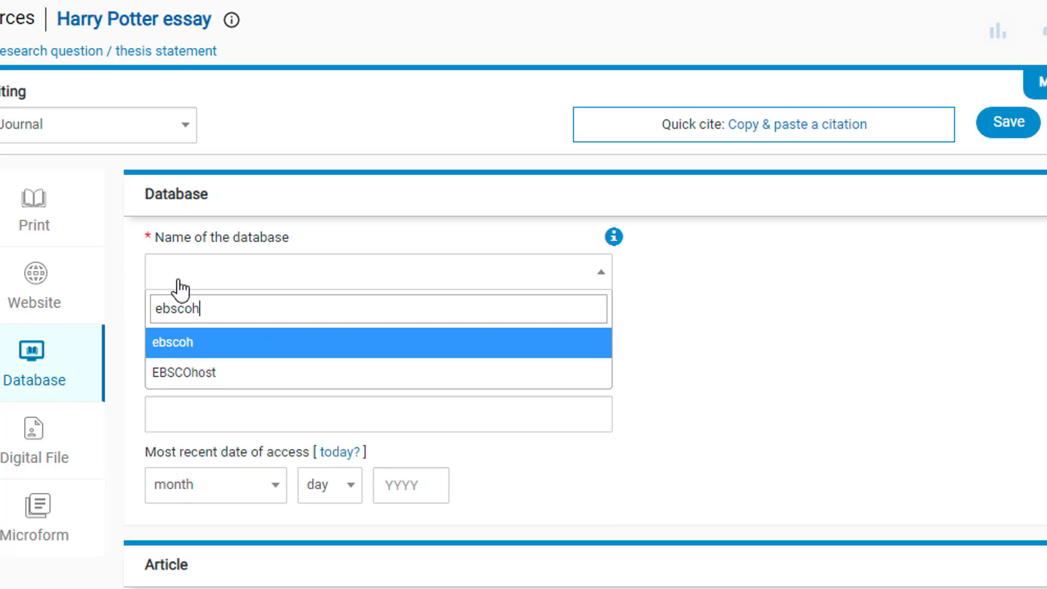
{"action": "left_click", "coordinate": [216, 377]}
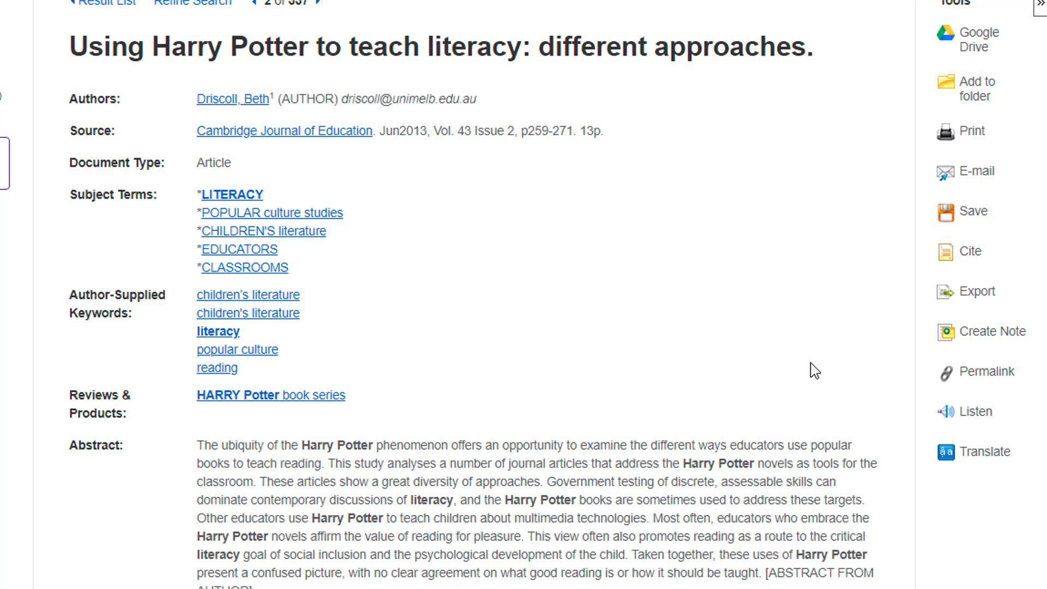
Copy the article's permalink from its EBSCOhost record and paste it as the citation's URL
{"action": "left_click", "coordinate": [983, 379]}
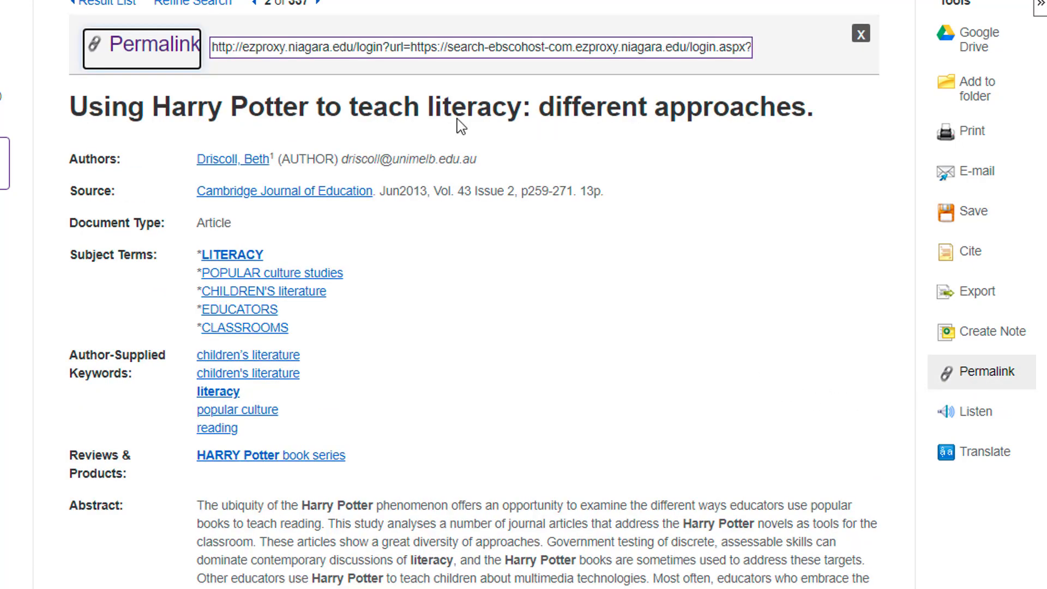
{"action": "left_click", "coordinate": [414, 53]}
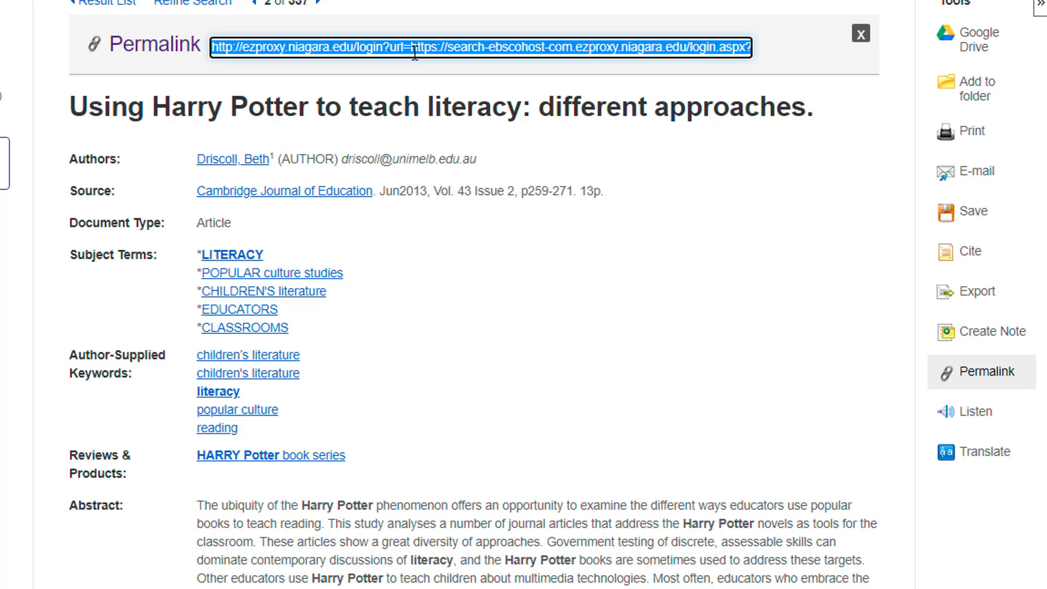
{"action": "right_click", "coordinate": [414, 52]}
{"action": "left_click", "coordinate": [499, 123]}
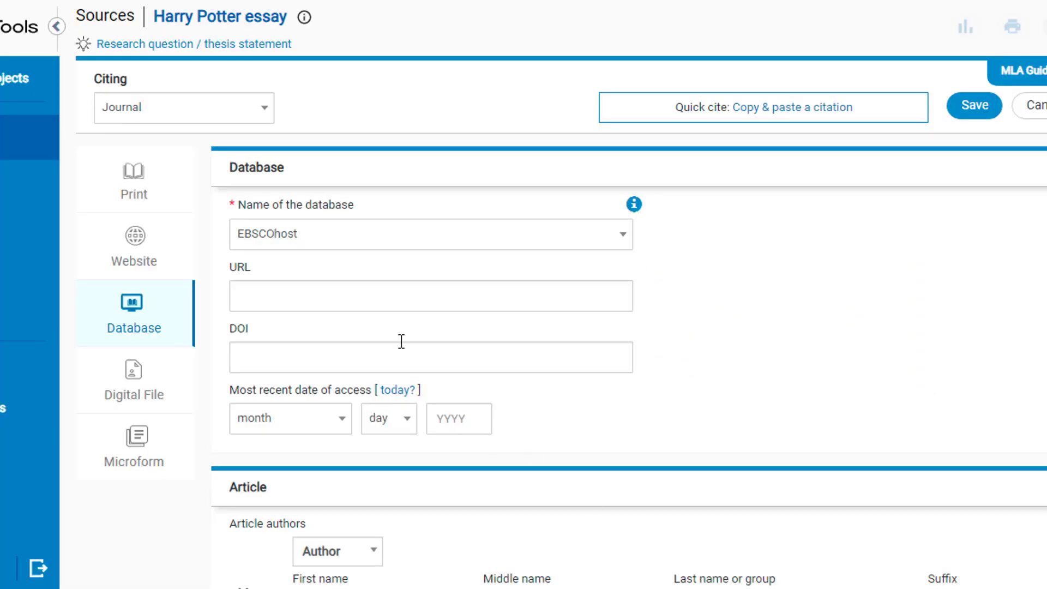
{"action": "left_click", "coordinate": [337, 300]}
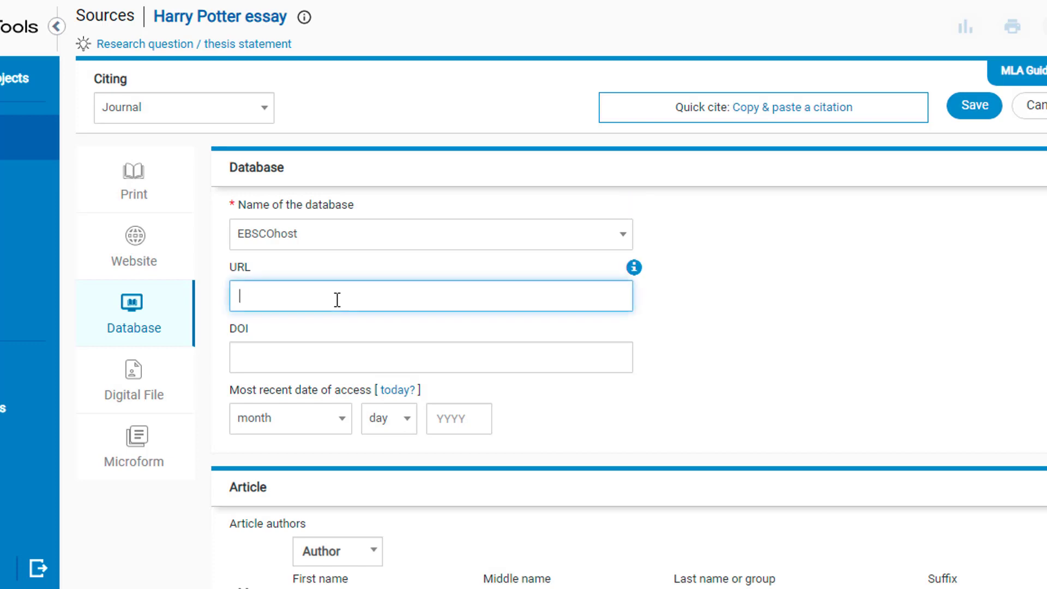
{"action": "right_click", "coordinate": [337, 299]}
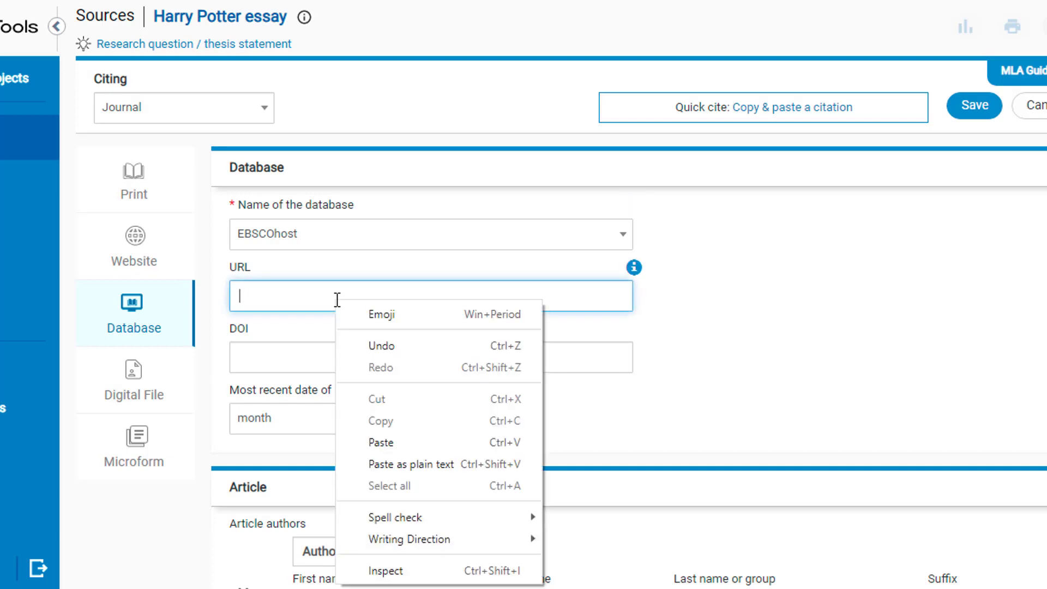
{"action": "left_click", "coordinate": [421, 452]}
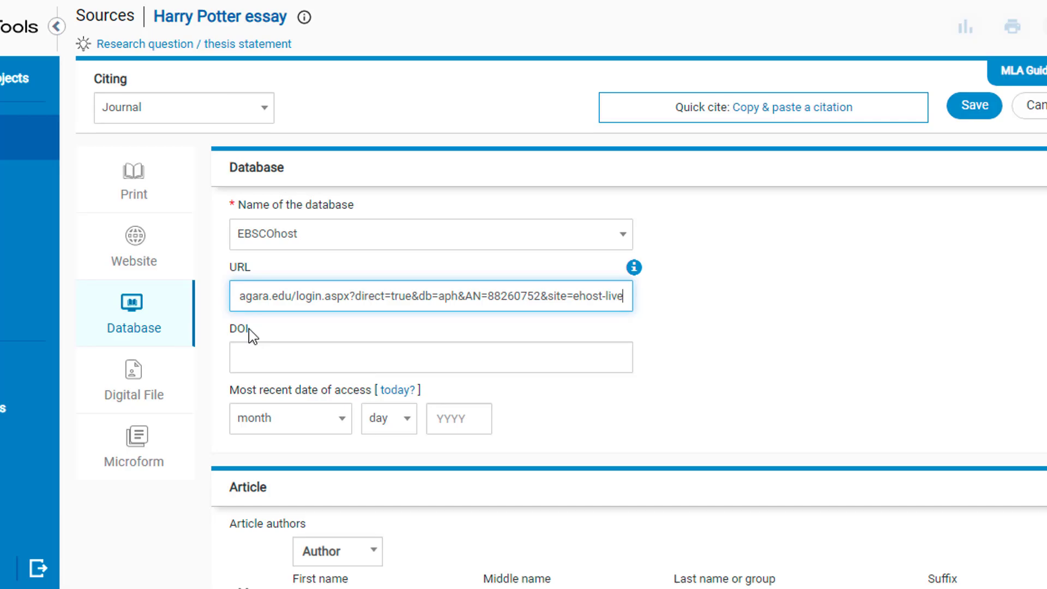
{"action": "left_click", "coordinate": [248, 328]}
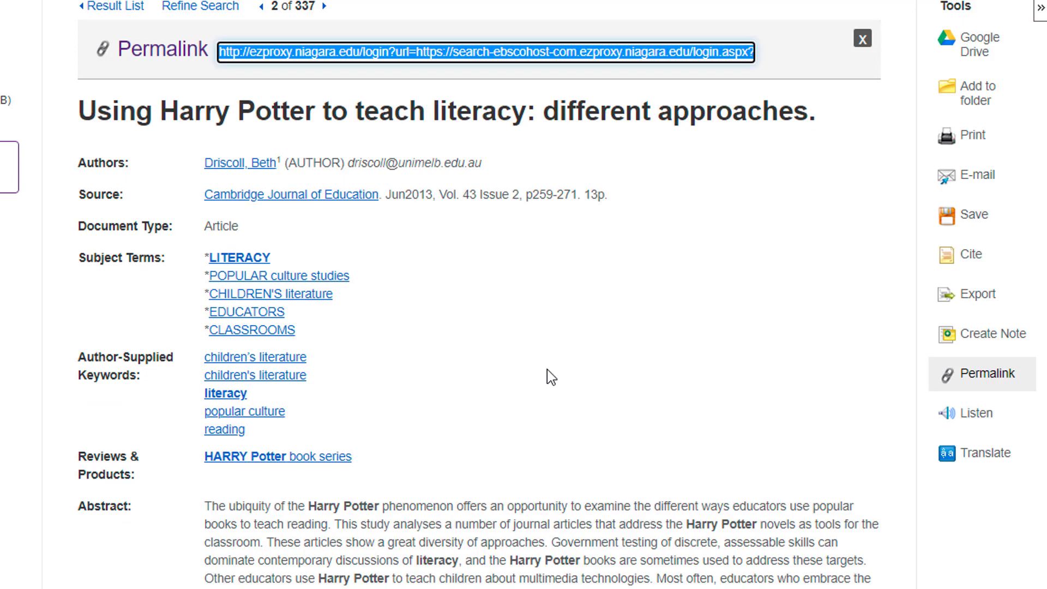
{"action": "scroll", "coordinate": [547, 368], "scroll_direction": "down", "scroll_amount": 8}
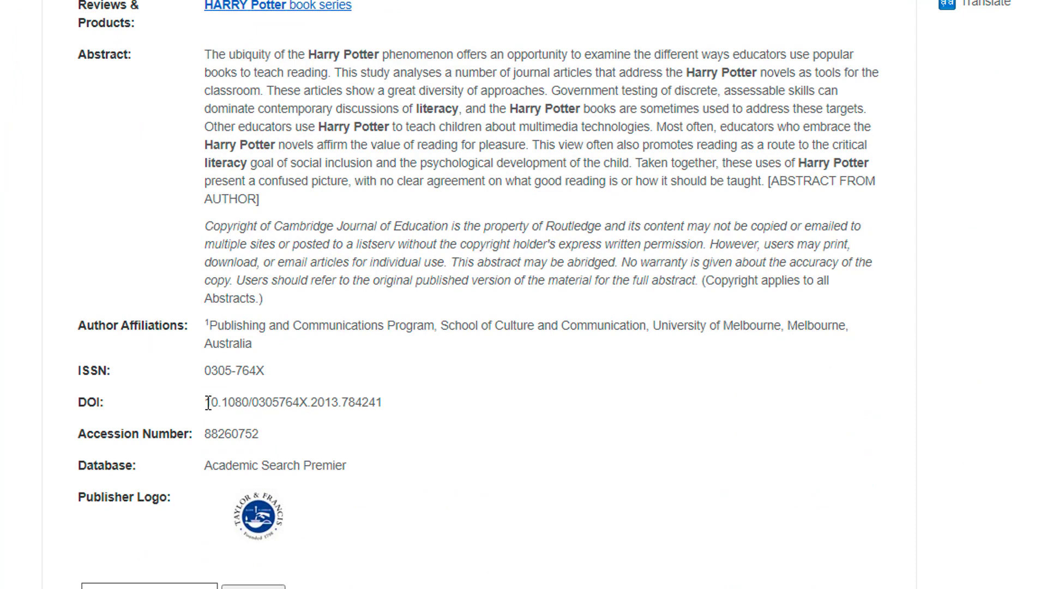
{"action": "left_click_drag", "start_coordinate": [208, 403], "coordinate": [384, 402]}
{"action": "key", "text": "ctrl+c"}
{"action": "key", "text": "alt+Tab"}
{"action": "key", "text": "ctrl+v"}
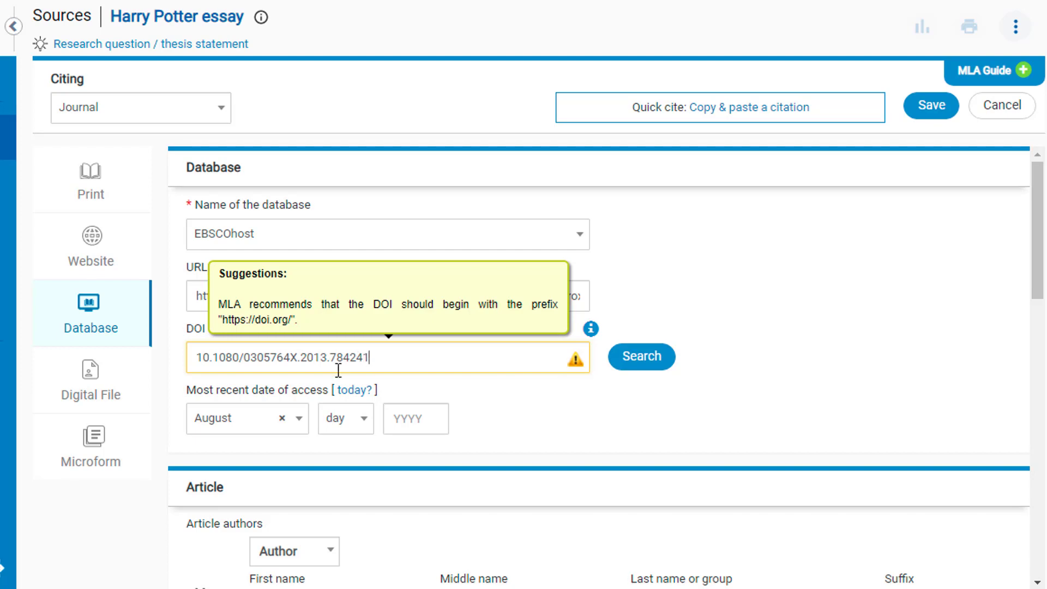
{"action": "left_click", "coordinate": [196, 360]}
{"action": "type", "text": "https://doi."}
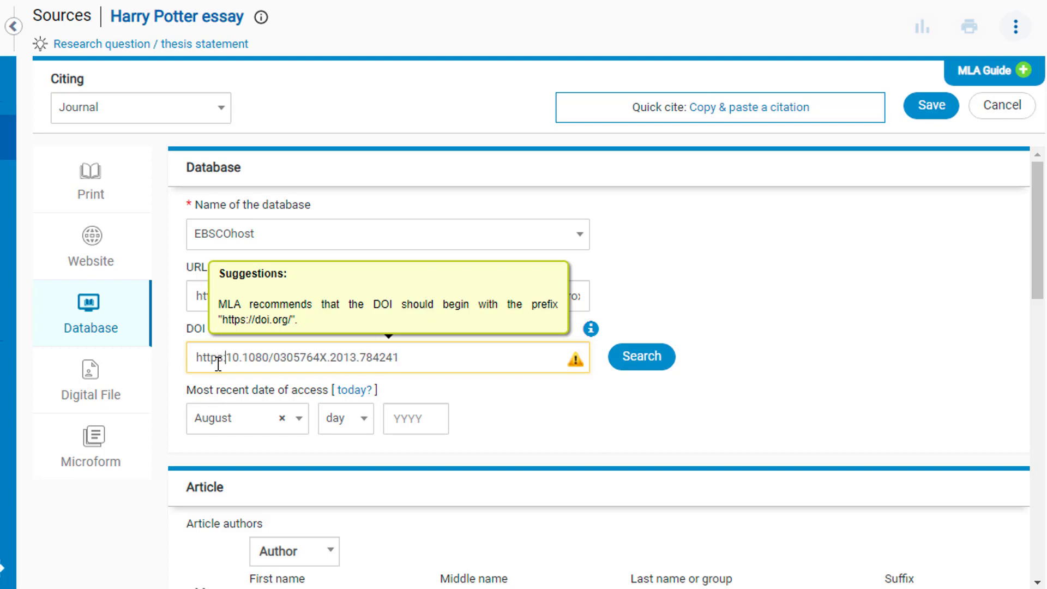
{"action": "type", "text": "org/"}
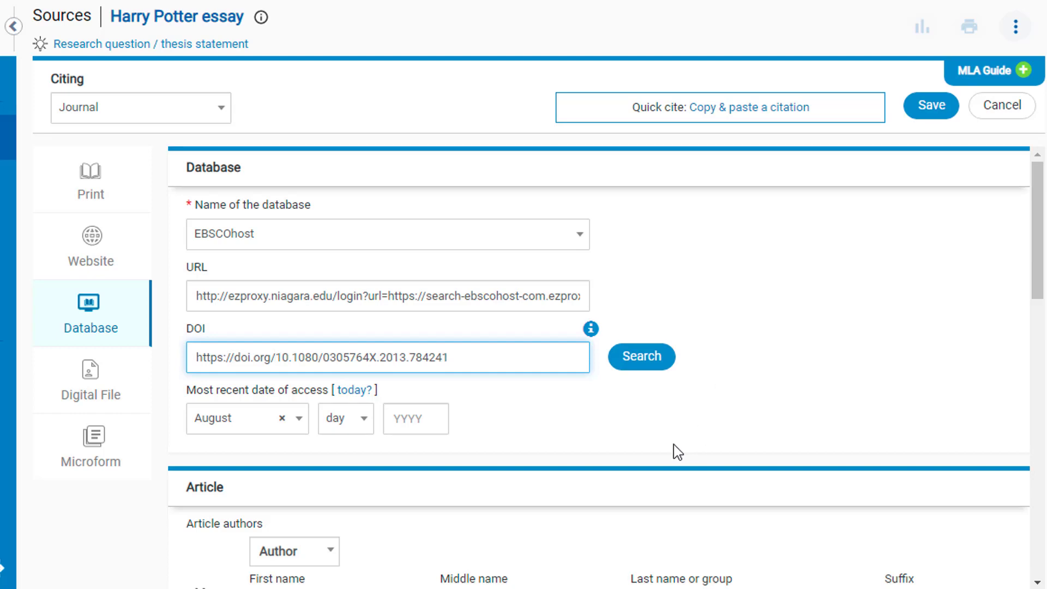
Set the citation's most recent date of access to today's date, August 19, 2021
{"action": "left_click", "coordinate": [358, 390]}
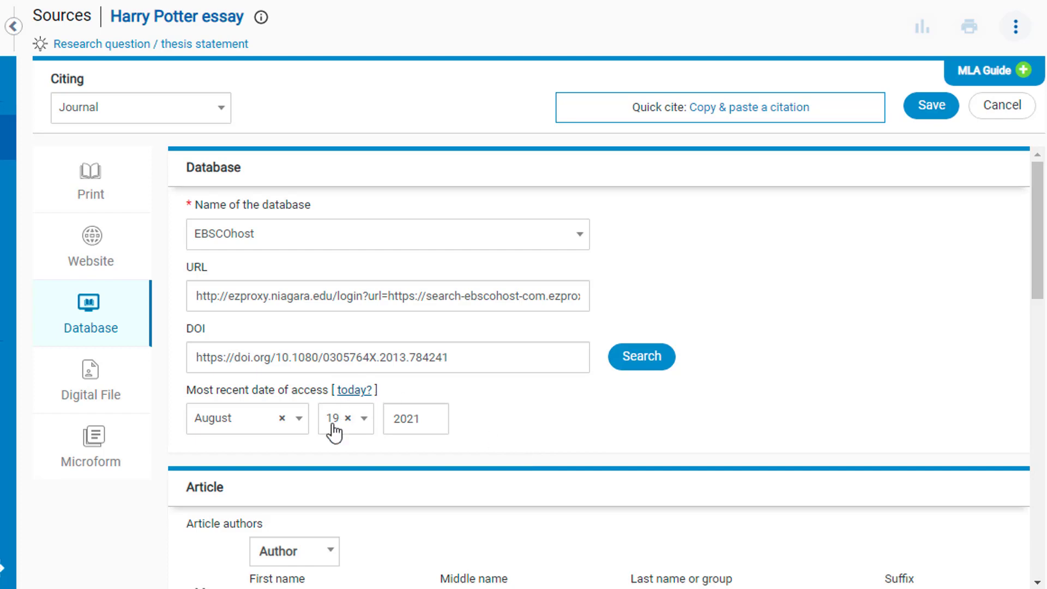
{"action": "left_click", "coordinate": [301, 423]}
{"action": "left_click", "coordinate": [593, 439]}
{"action": "scroll", "coordinate": [752, 458], "scroll_direction": "down", "scroll_amount": 5}
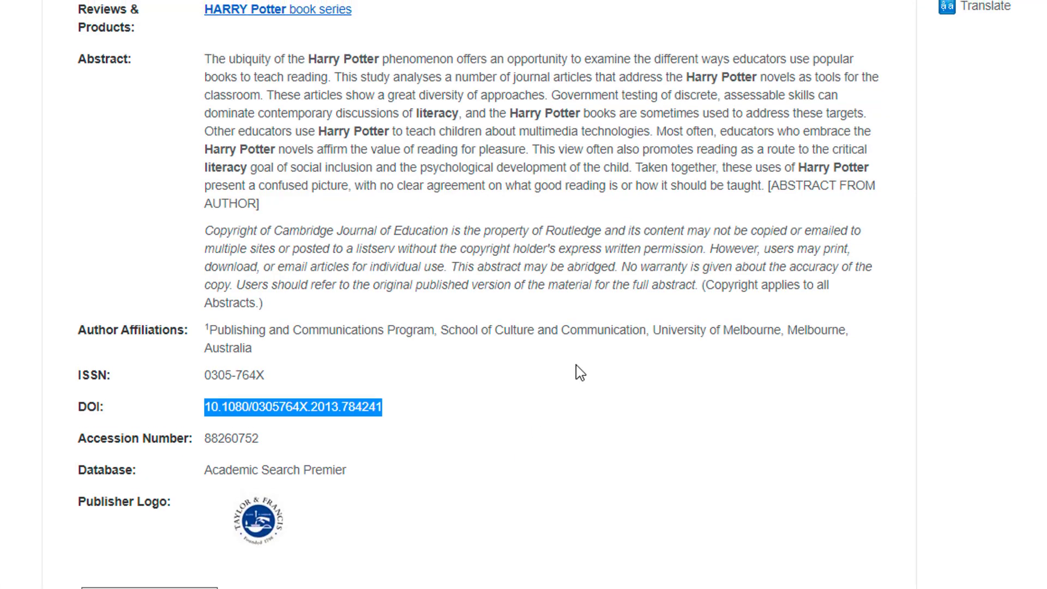
Enter the article author's first and last name from the EBSCOhost record, and add and remove an extra contributor row
{"action": "scroll", "coordinate": [586, 373], "scroll_direction": "up", "scroll_amount": 8}
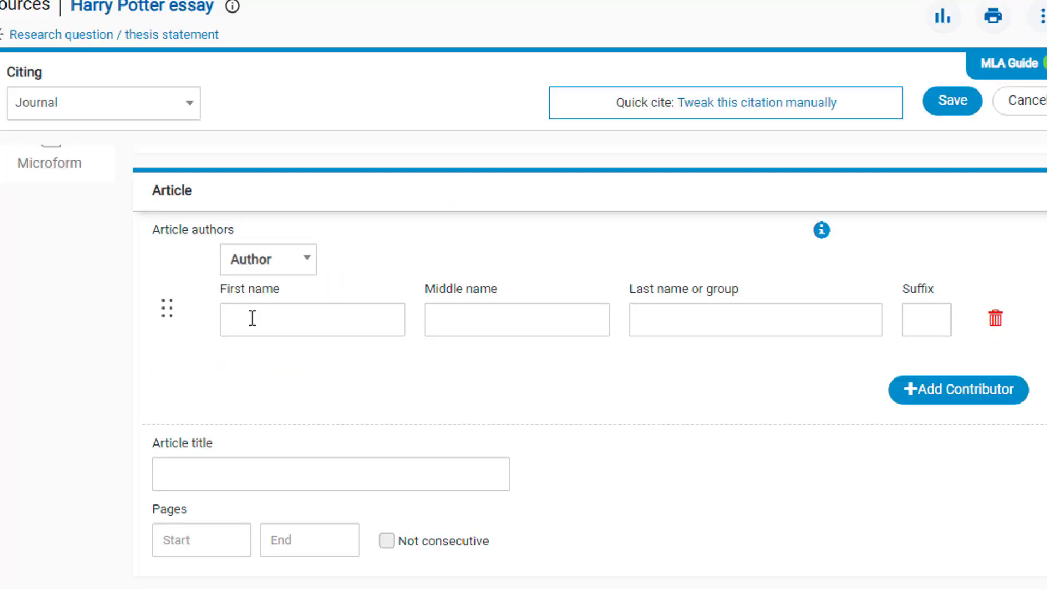
{"action": "left_click", "coordinate": [252, 318]}
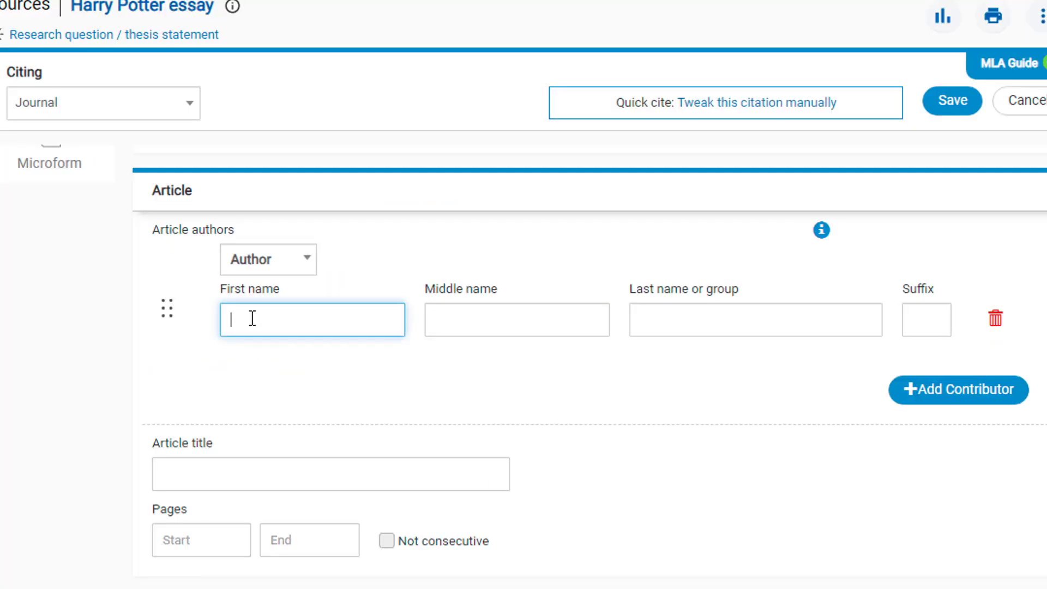
{"action": "type", "text": "Beth"}
{"action": "left_click", "coordinate": [685, 310]}
{"action": "type", "text": "Driscoll"}
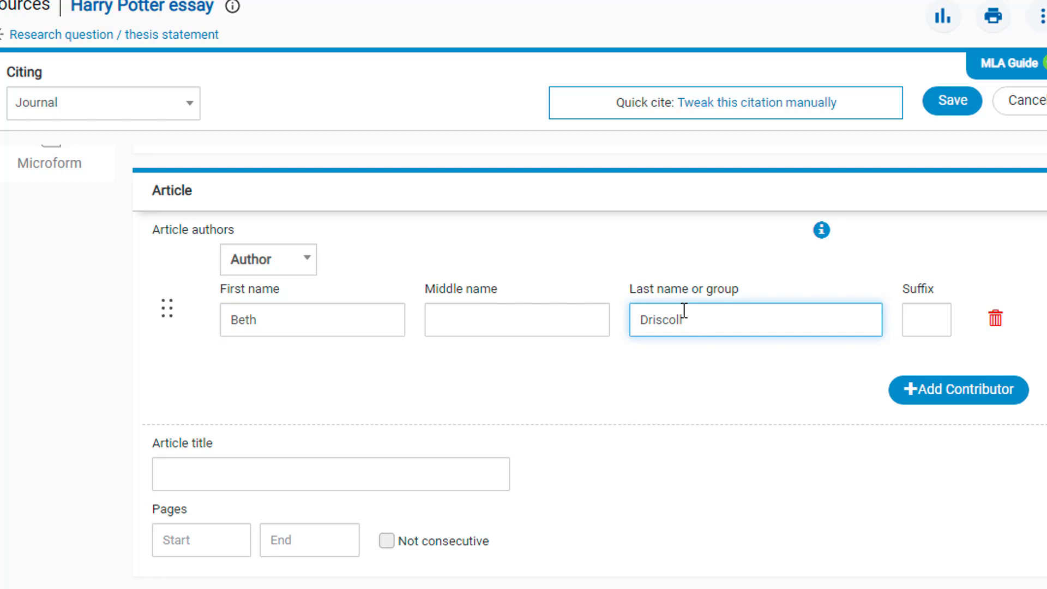
{"action": "left_click", "coordinate": [959, 402]}
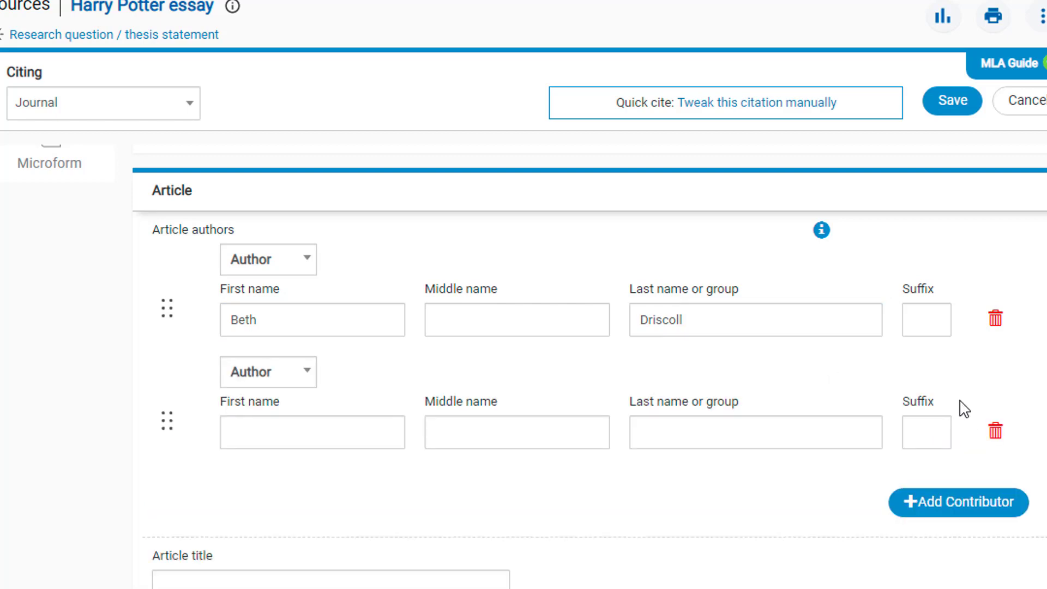
{"action": "left_click", "coordinate": [994, 431]}
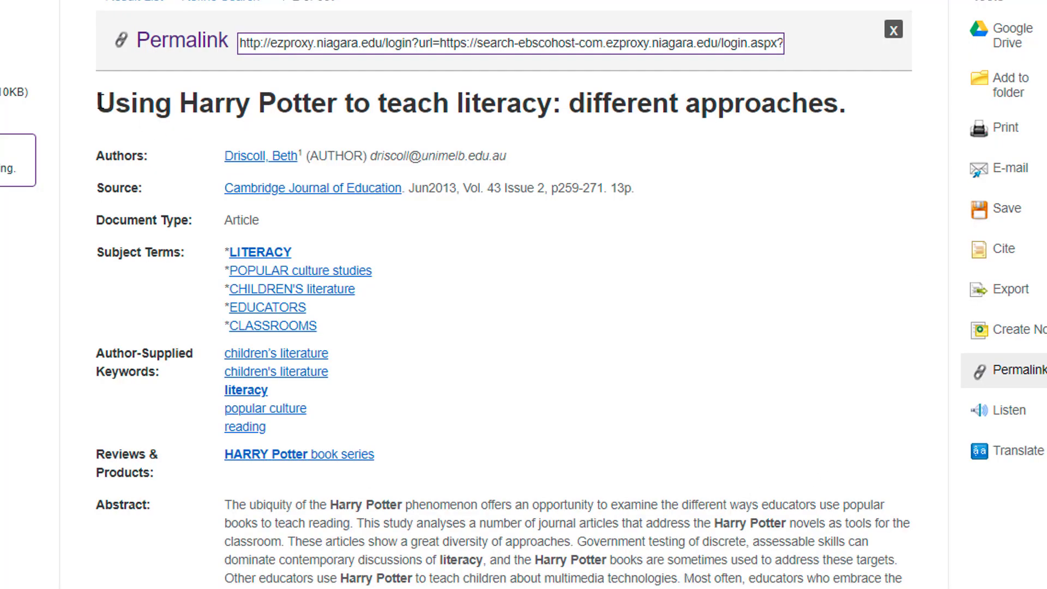
Copy the article's title from the EBSCOhost record into the citation's article title
{"action": "left_click_drag", "start_coordinate": [94, 104], "coordinate": [837, 104]}
{"action": "key", "text": "ctrl+c"}
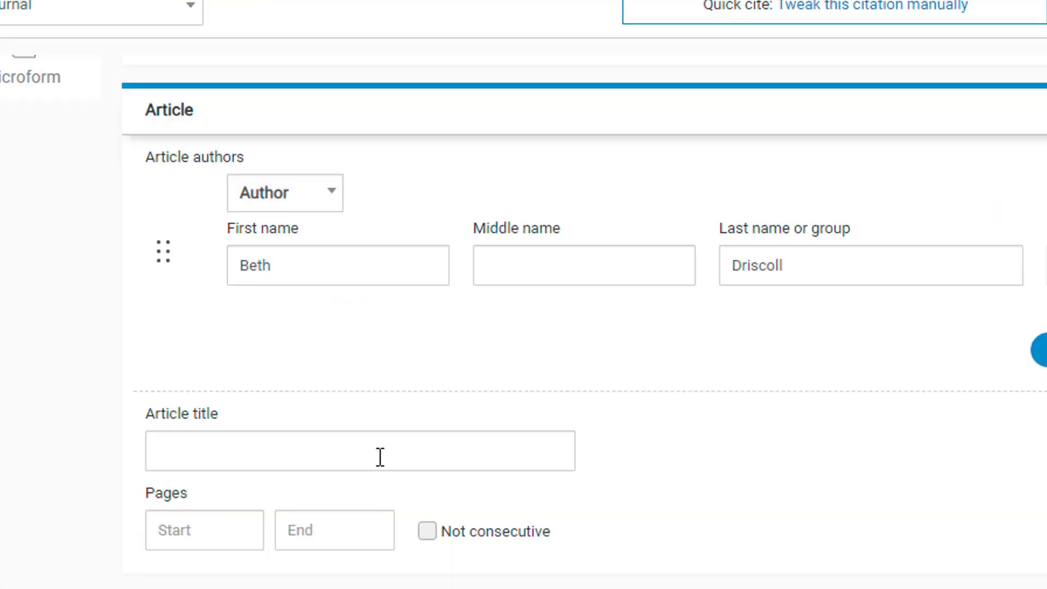
{"action": "left_click", "coordinate": [378, 456]}
{"action": "key", "text": "ctrl+v"}
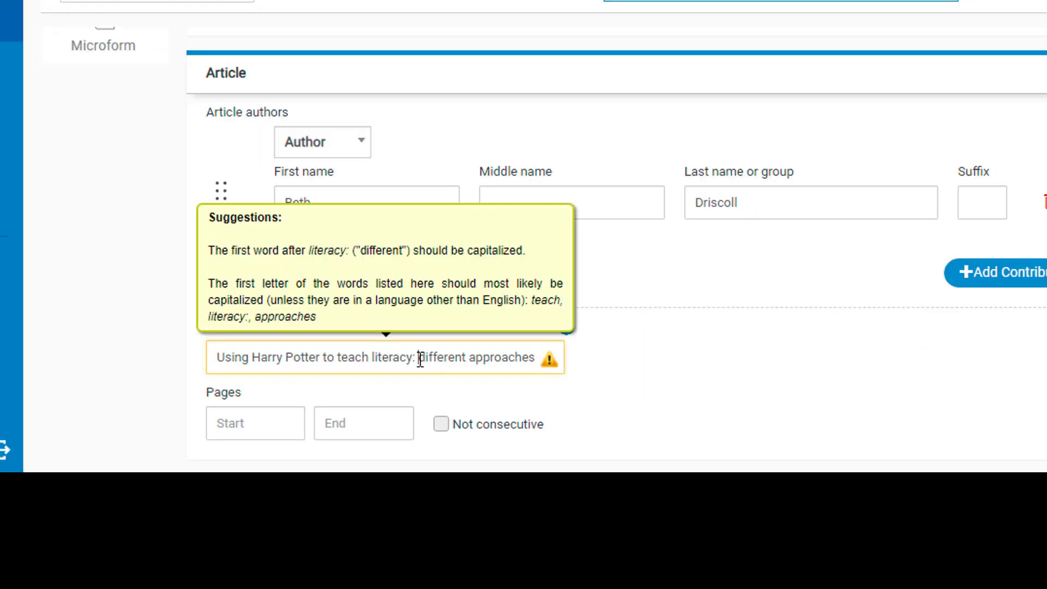
Correct the article title's capitalization to read "Using Harry Potter to Teach Literacy: Different Approaches"
{"action": "key", "text": "shift+Right"}
{"action": "type", "text": "D"}
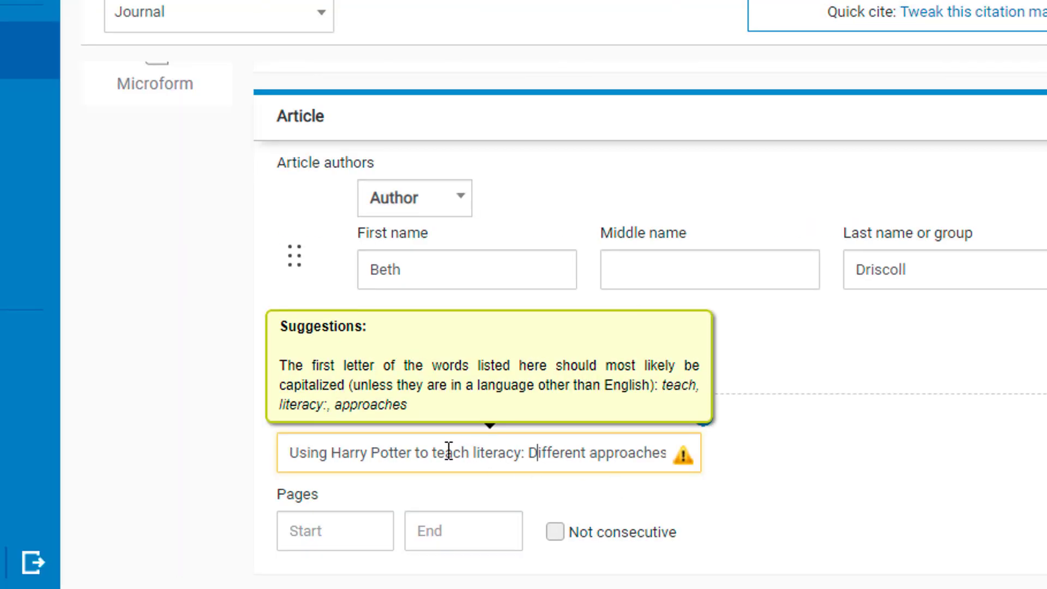
{"action": "left_click_drag", "start_coordinate": [432, 456], "coordinate": [479, 456]}
{"action": "type", "text": "T"}
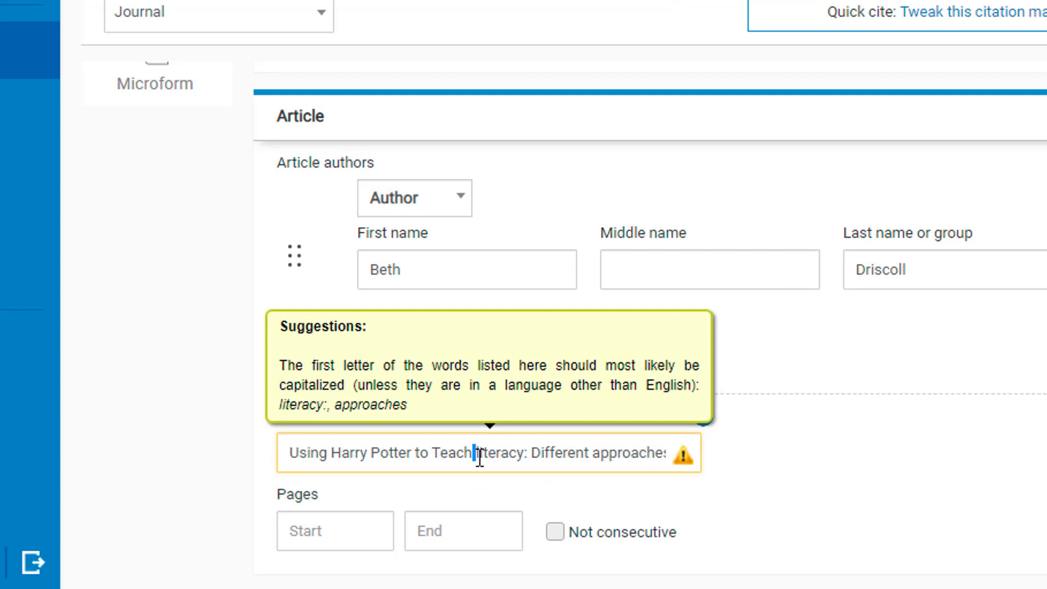
{"action": "key", "text": "BackSpace"}
{"action": "type", "text": "L"}
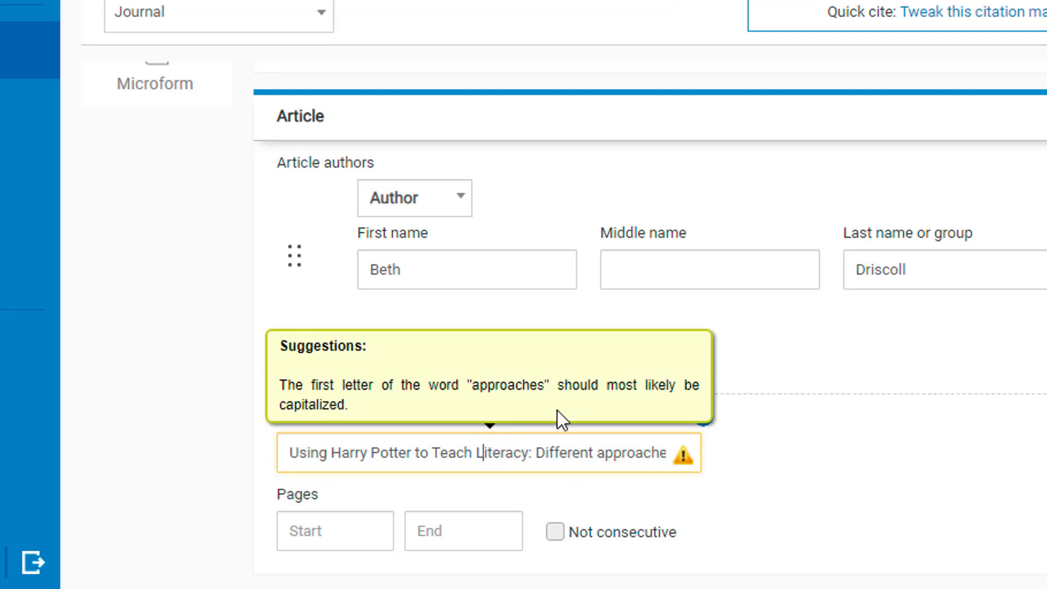
{"action": "left_click", "coordinate": [597, 456]}
{"action": "left_click_drag", "start_coordinate": [597, 457], "coordinate": [604, 457]}
{"action": "type", "text": "A"}
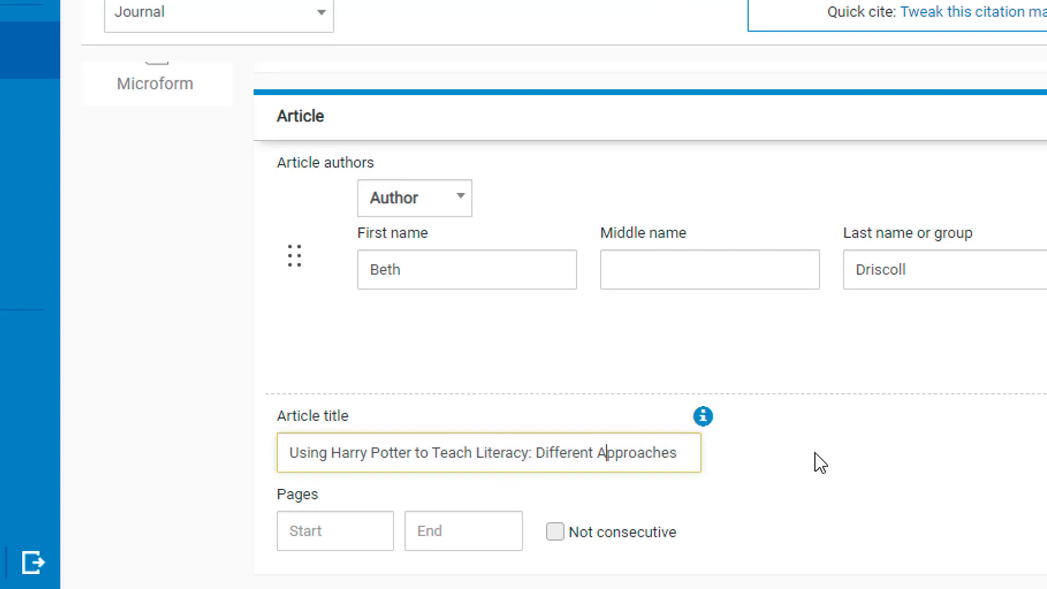
{"action": "left_click", "coordinate": [819, 452]}
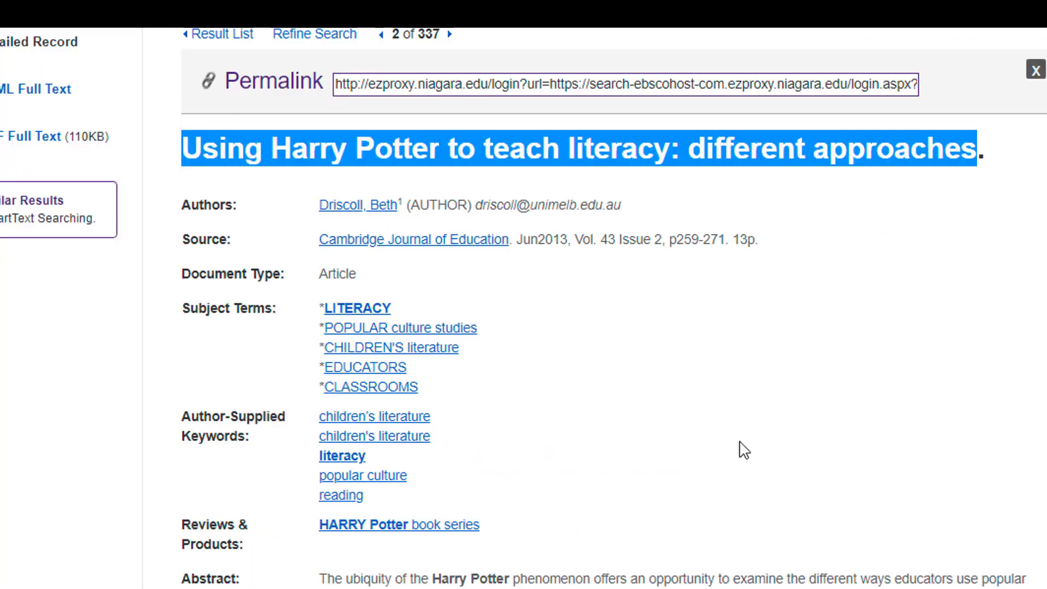
Set the article's page range in the citation to 259 through 271
{"action": "left_click", "coordinate": [744, 446]}
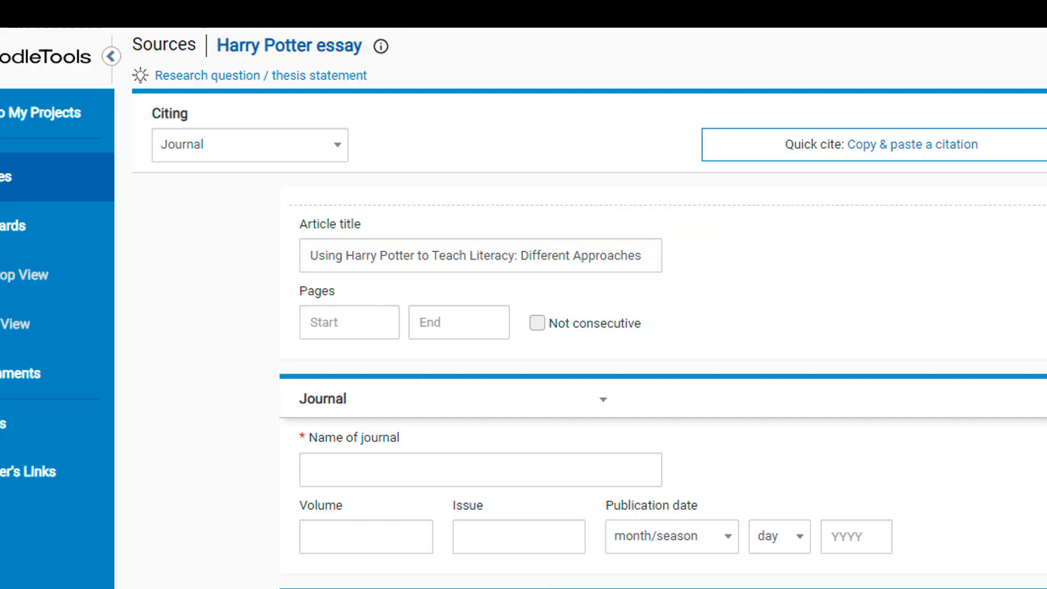
{"action": "left_click", "coordinate": [362, 318]}
{"action": "type", "text": "259"}
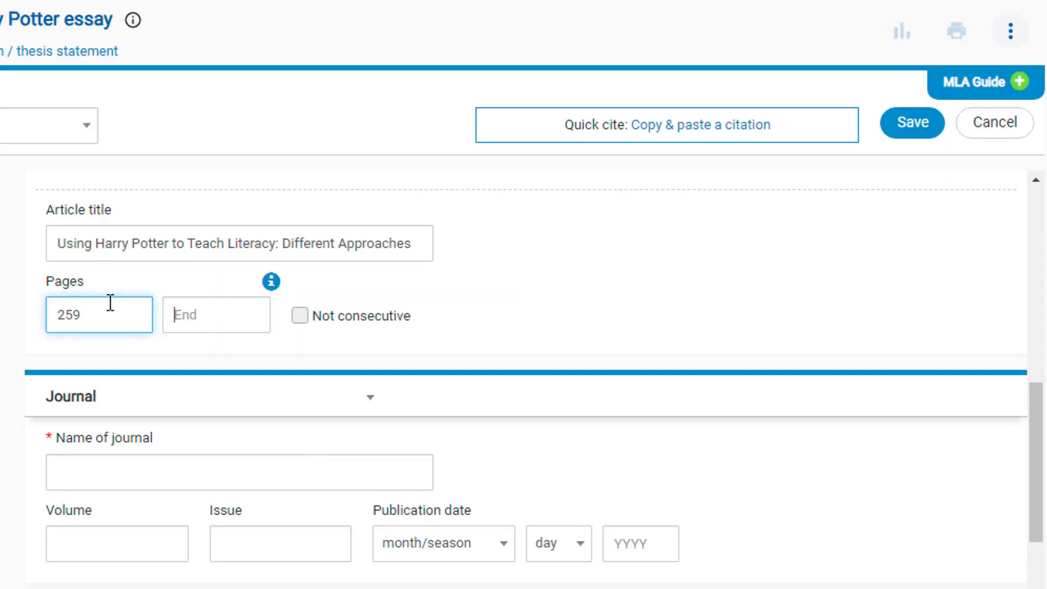
{"action": "key", "text": "Tab"}
{"action": "type", "text": "271"}
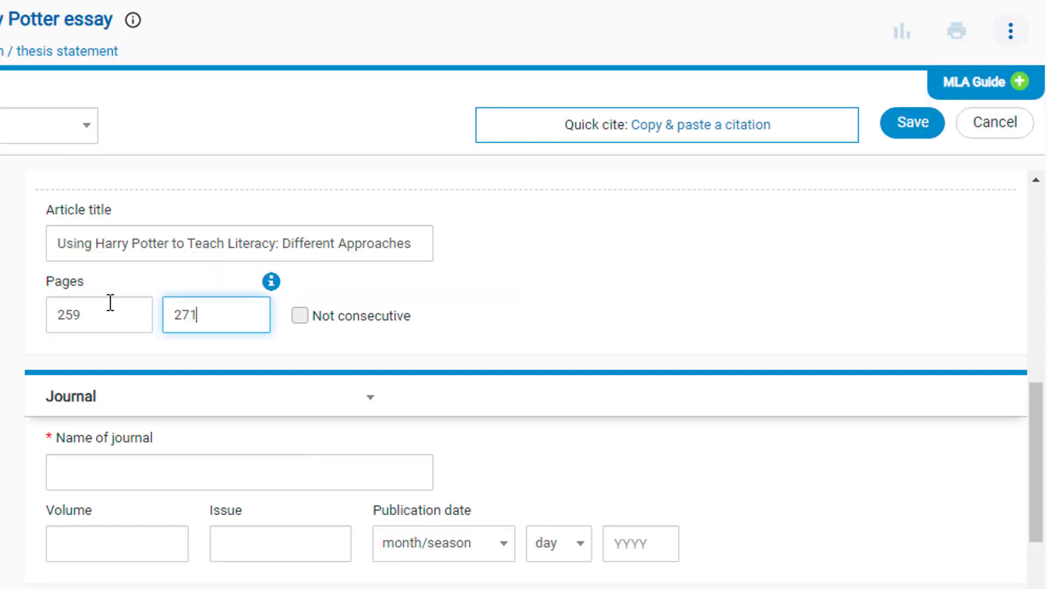
Copy the journal name Cambridge Journal of Education from the EBSCOhost record into the citation
{"action": "scroll", "coordinate": [589, 468], "scroll_direction": "down", "scroll_amount": 2}
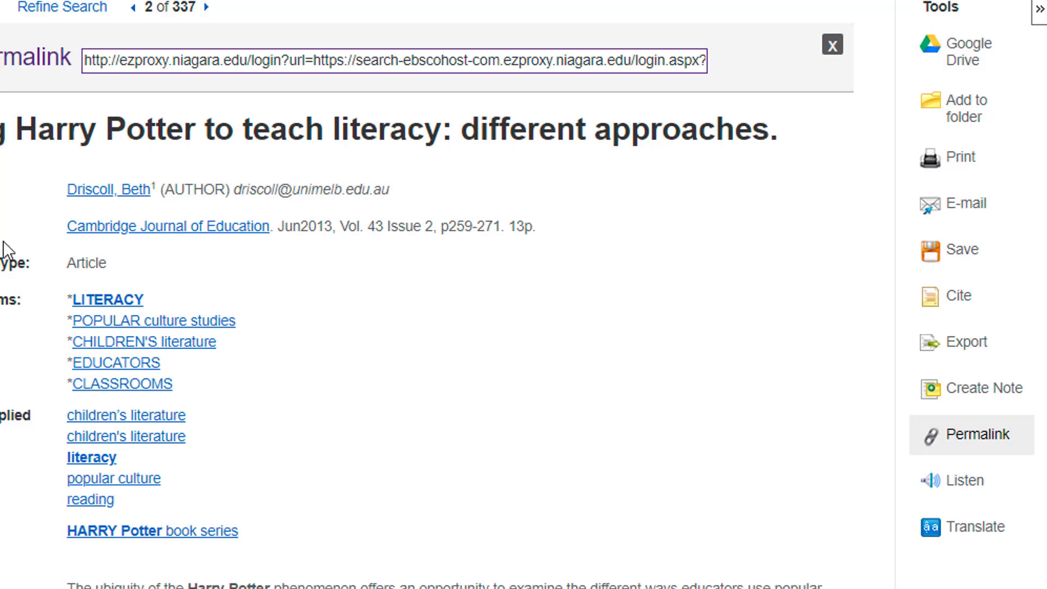
{"action": "left_click_drag", "start_coordinate": [66, 227], "coordinate": [270, 230]}
{"action": "key", "text": "ctrl+c"}
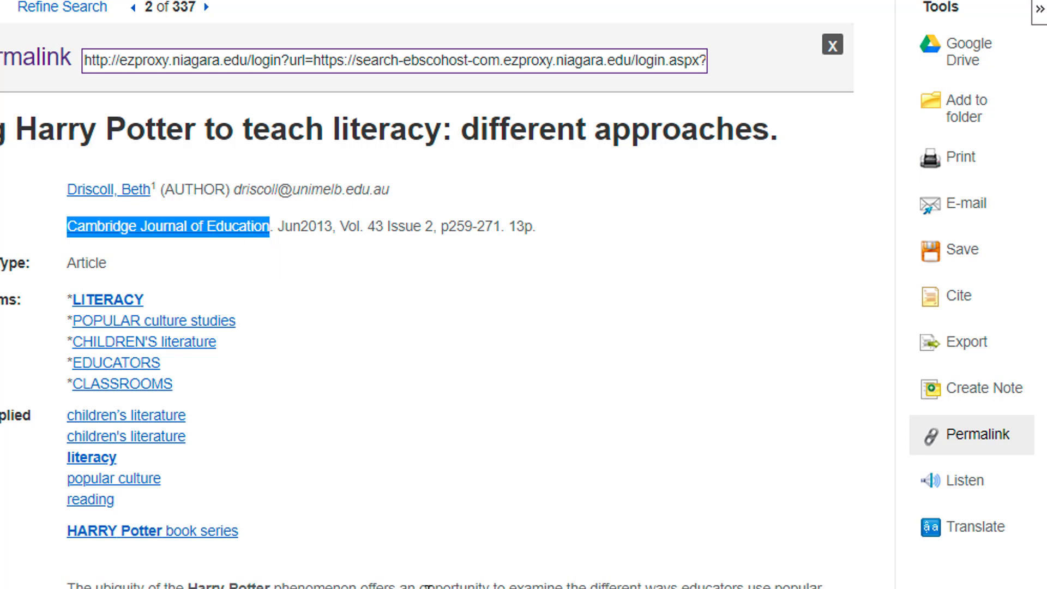
{"action": "key", "text": "alt+Tab"}
{"action": "left_click", "coordinate": [95, 358]}
{"action": "key", "text": "ctrl+v"}
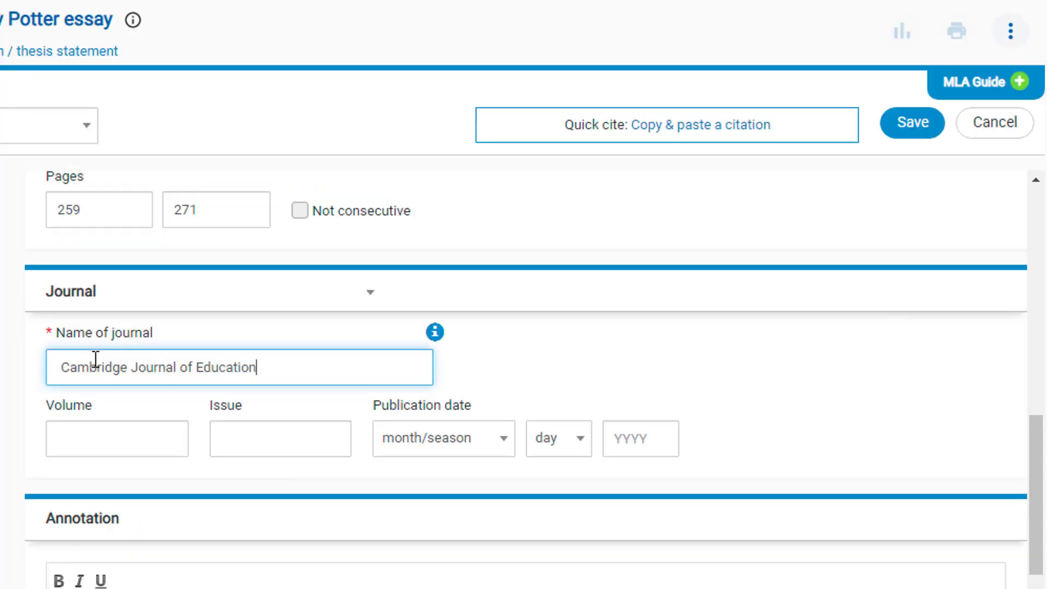
Check the EBSCOhost record and set the journal's volume to 43 and its issue to 2
{"action": "key", "text": "alt+Tab"}
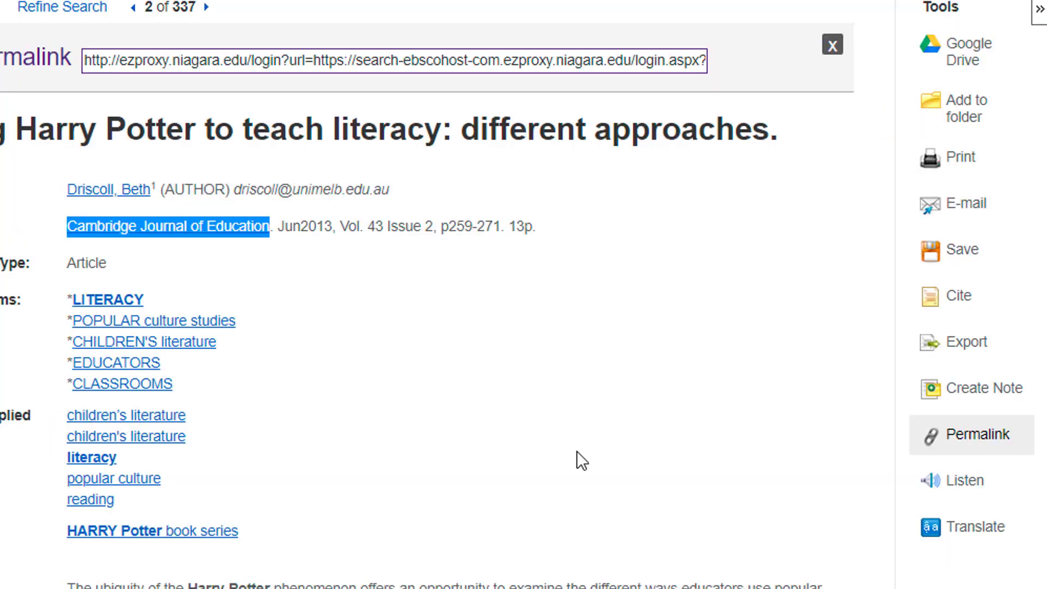
{"action": "left_click", "coordinate": [525, 342]}
{"action": "key", "text": "alt+Tab"}
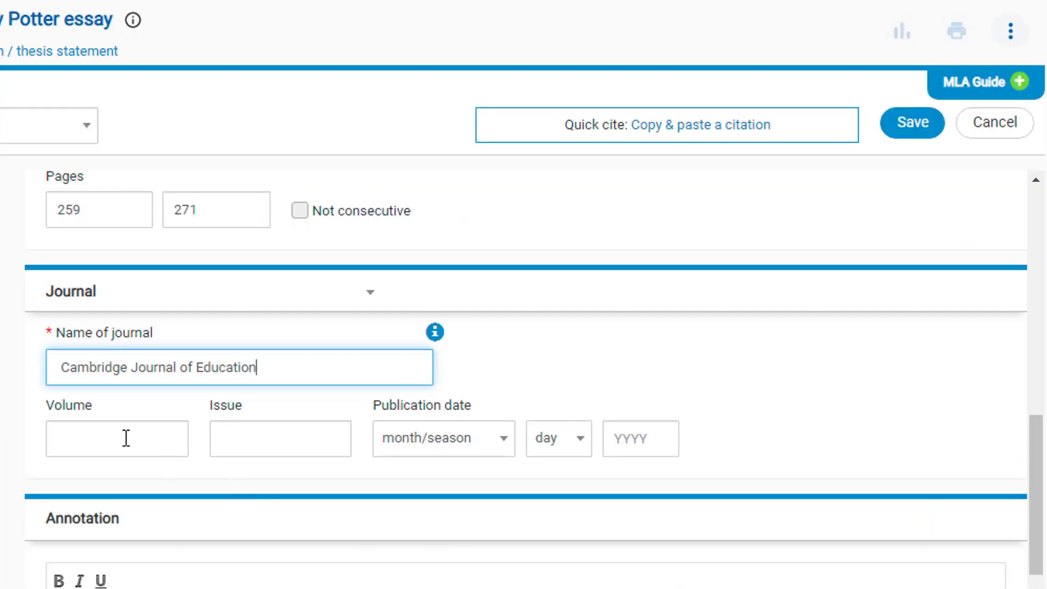
{"action": "left_click", "coordinate": [121, 431]}
{"action": "type", "text": "43"}
{"action": "key", "text": "Tab"}
{"action": "type", "text": "2"}
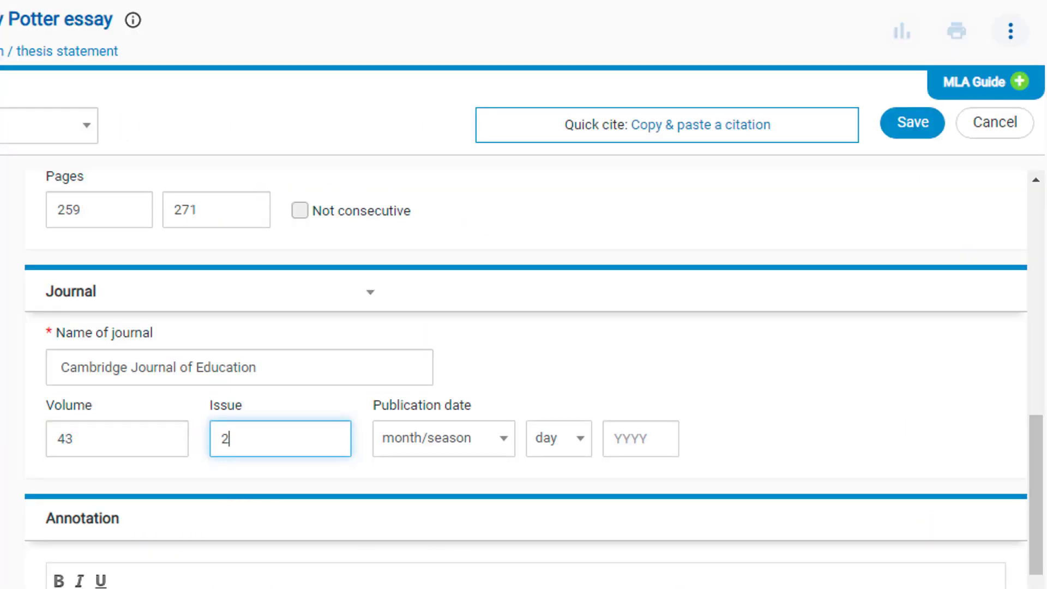
Check the EBSCOhost record and set the journal's publication date to June 2013
{"action": "key", "text": "alt+Tab"}
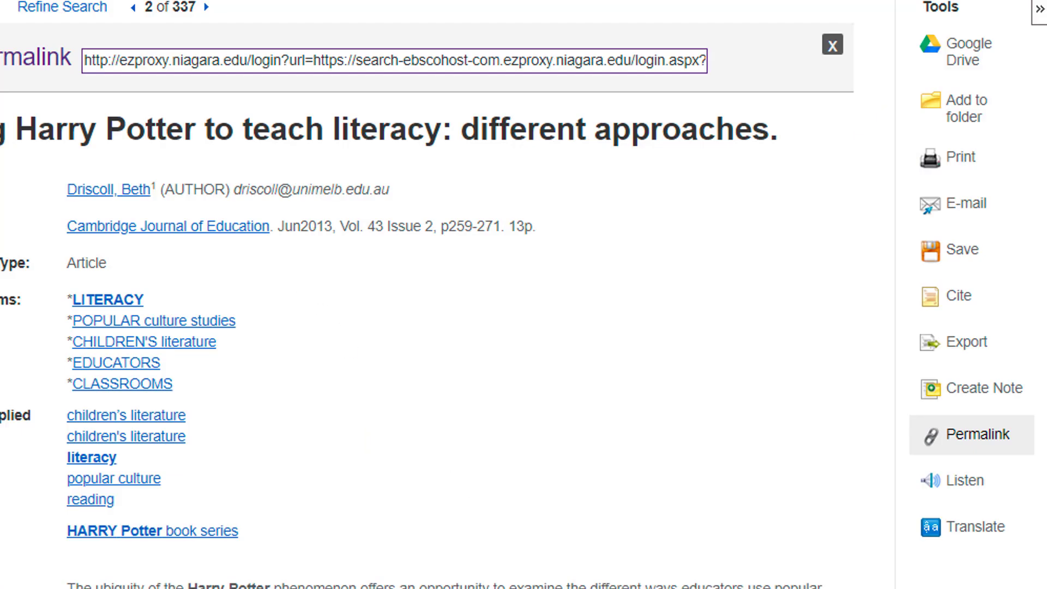
{"action": "key", "text": "alt+Tab"}
{"action": "left_click", "coordinate": [437, 436]}
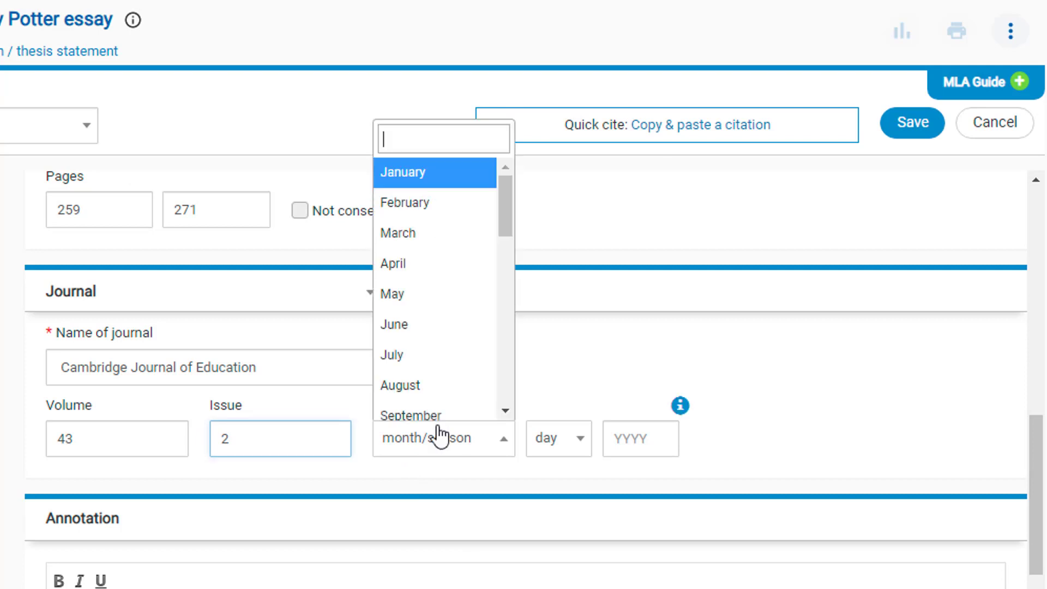
{"action": "left_click", "coordinate": [384, 330]}
{"action": "left_click", "coordinate": [619, 445]}
{"action": "type", "text": "2013"}
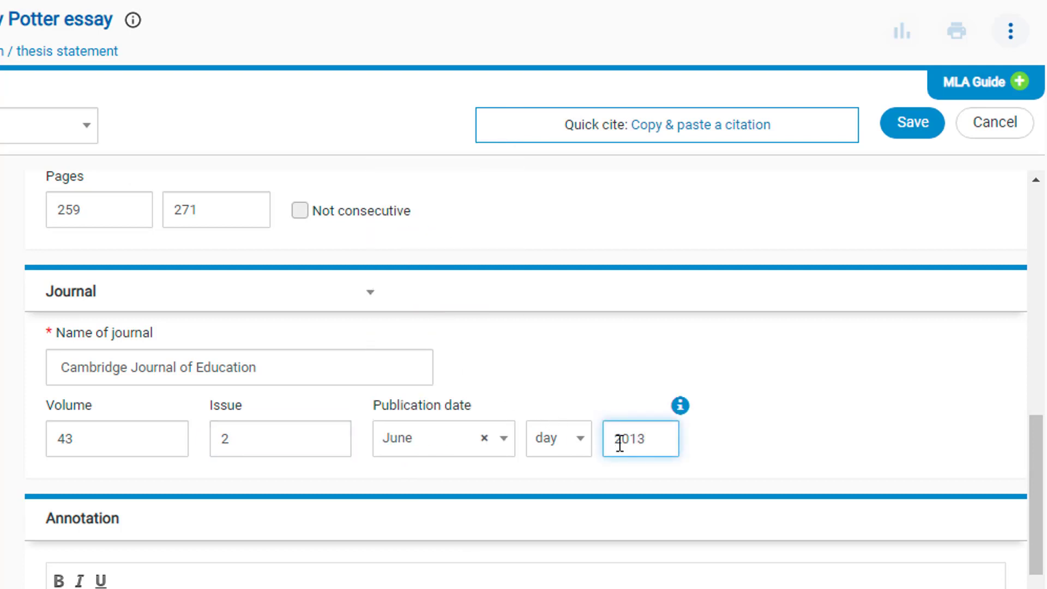
Save the citation, skipping the annotation, and give the source the blue color tag
{"action": "scroll", "coordinate": [703, 454], "scroll_direction": "down", "scroll_amount": 5}
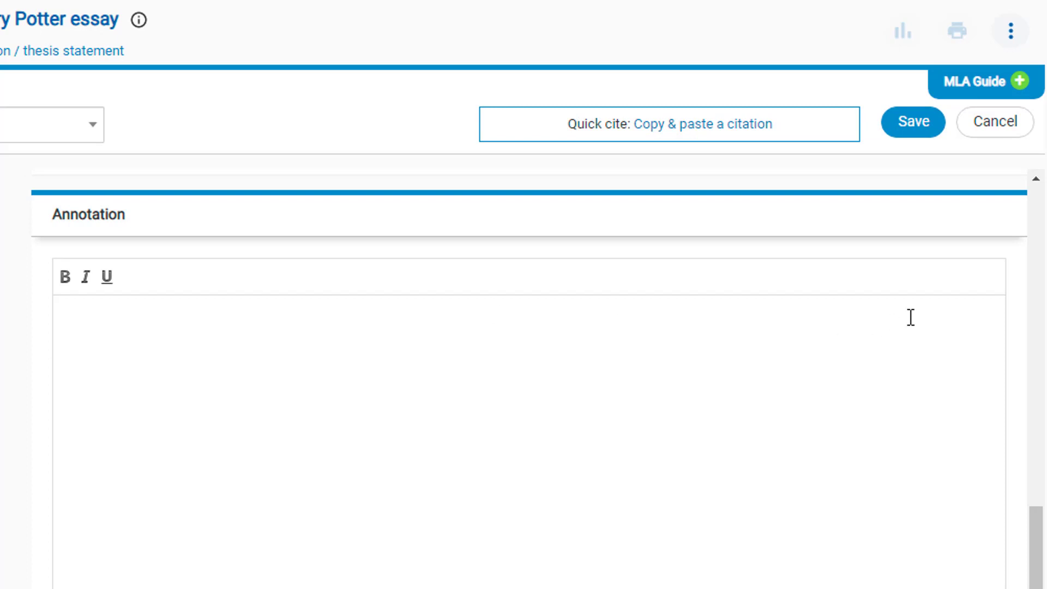
{"action": "left_click", "coordinate": [903, 131]}
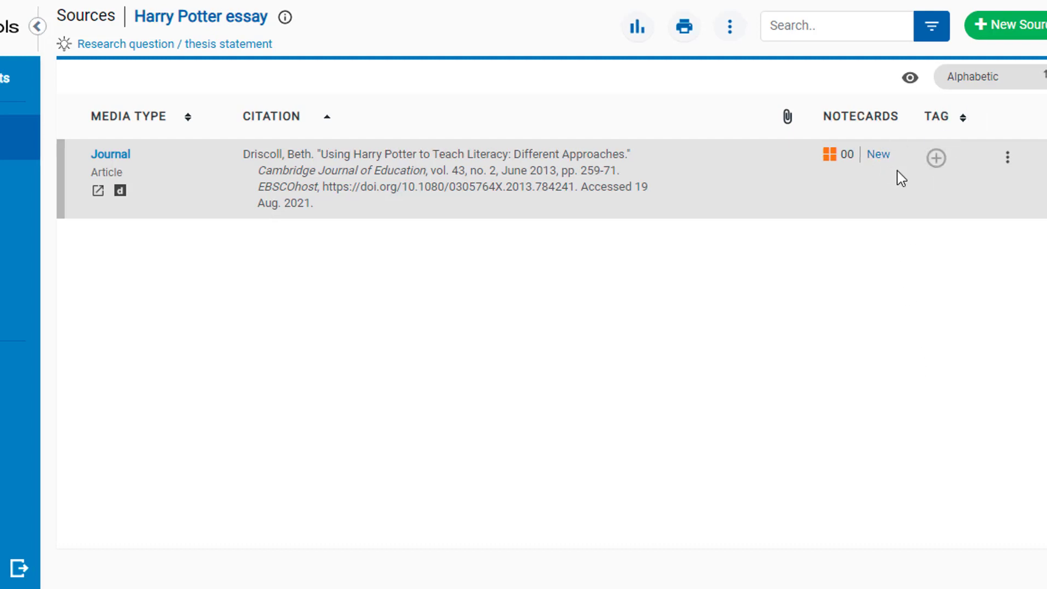
{"action": "left_click", "coordinate": [937, 162]}
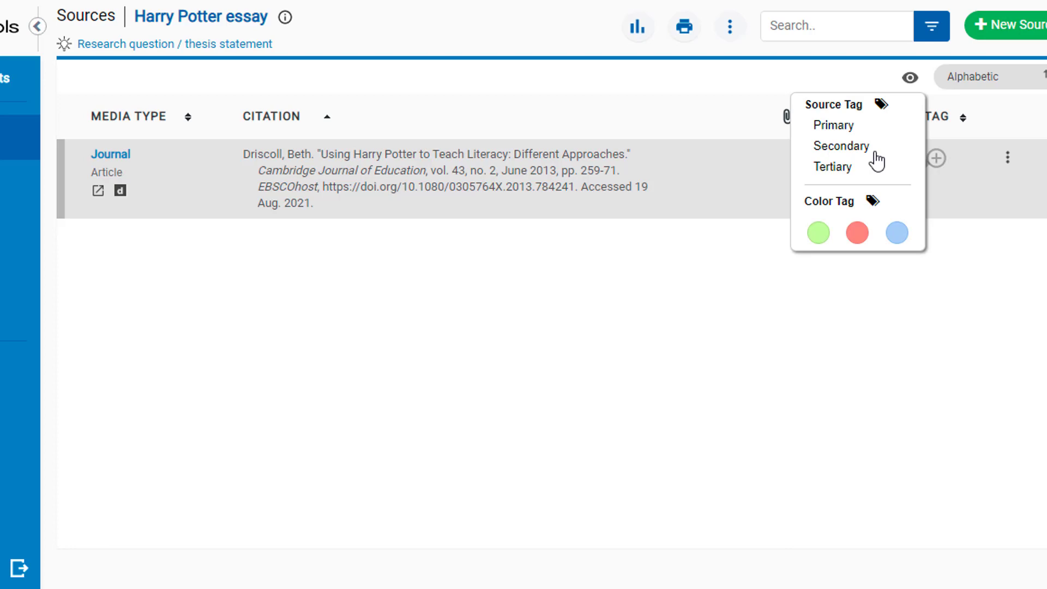
{"action": "left_click", "coordinate": [896, 233]}
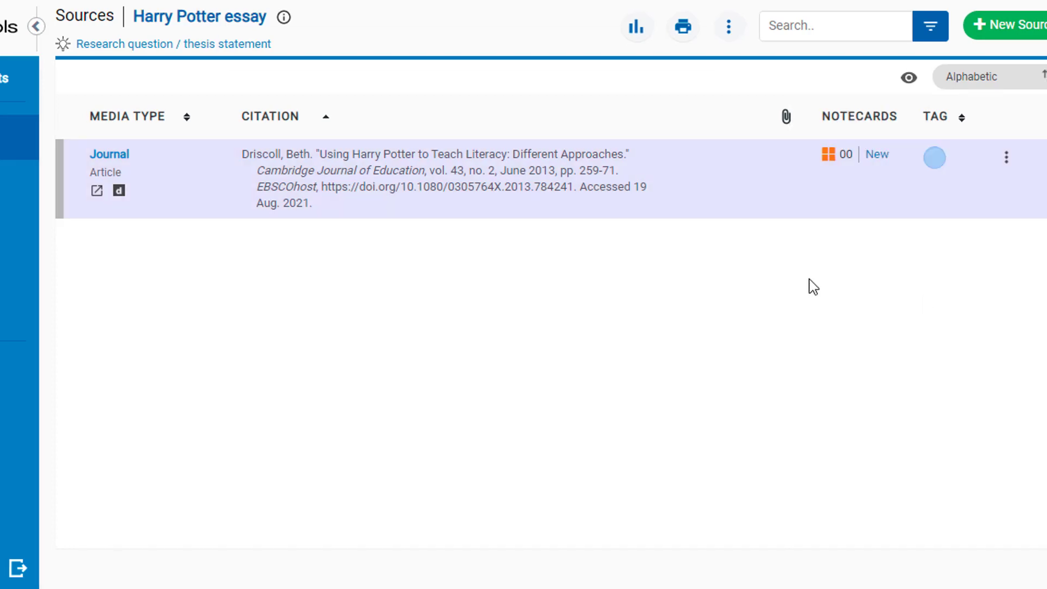
Open a new notecard for the cited article to view its sections, and close it without entering anything
{"action": "left_click", "coordinate": [874, 157]}
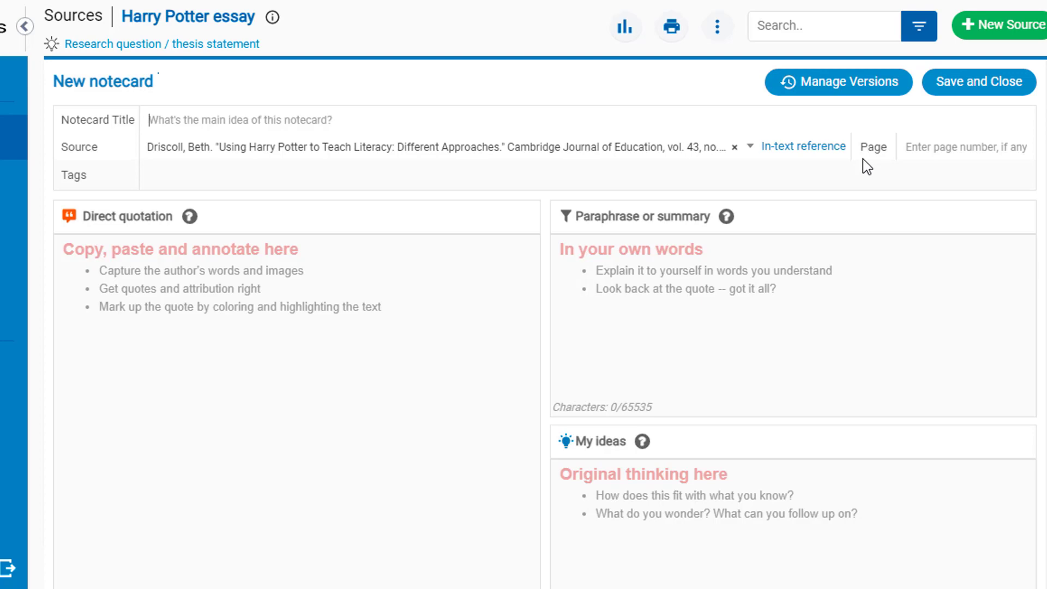
{"action": "left_click", "coordinate": [966, 93]}
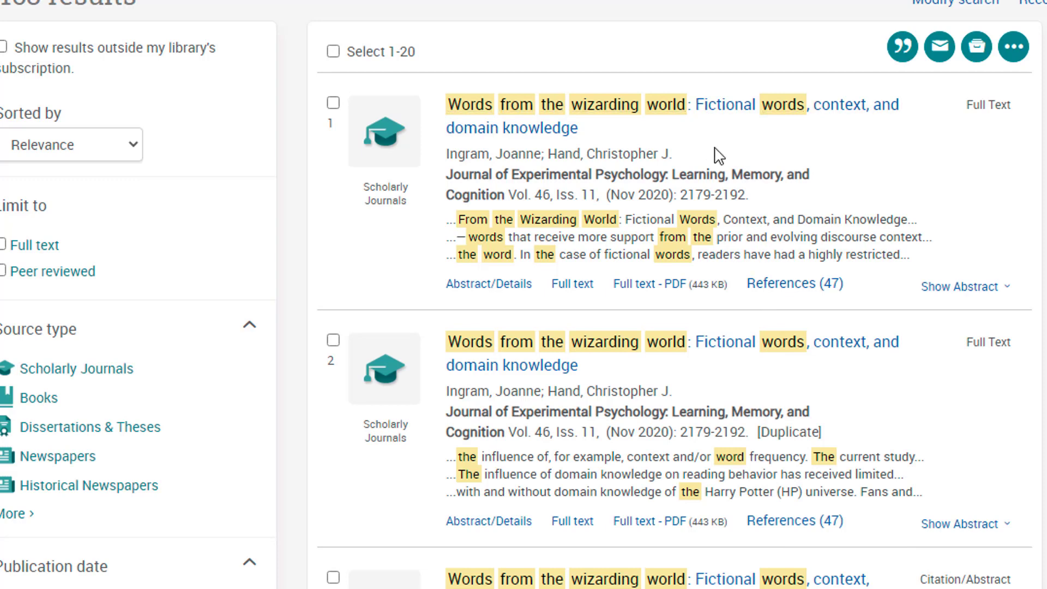
Open the ProQuest article "Words from the wizarding world", check its source type, and start a new Database citation of type Journal
{"action": "left_click", "coordinate": [810, 112]}
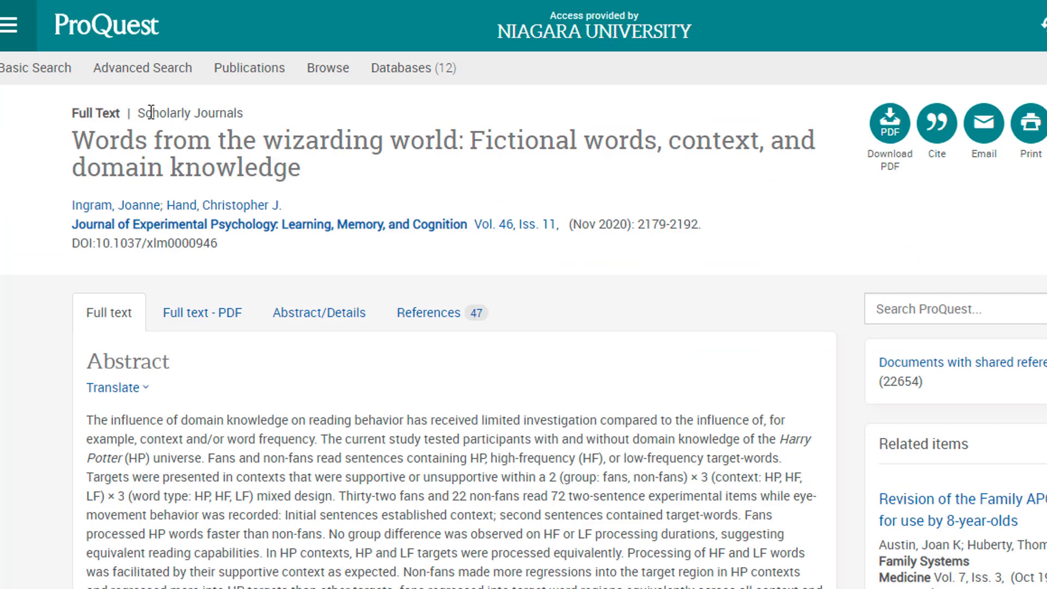
{"action": "left_click_drag", "start_coordinate": [138, 112], "coordinate": [247, 115]}
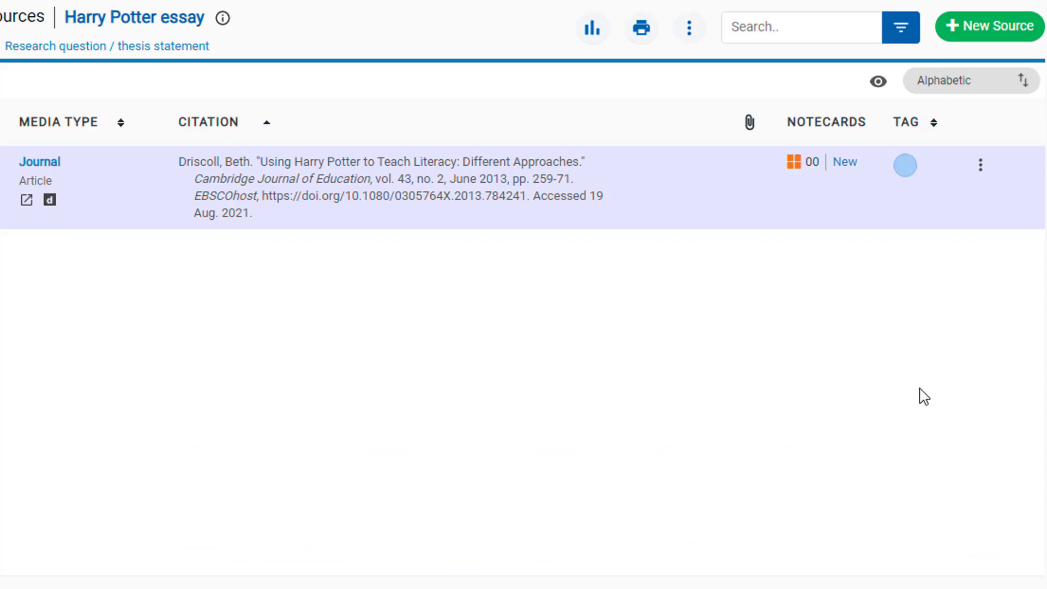
{"action": "left_click", "coordinate": [976, 33]}
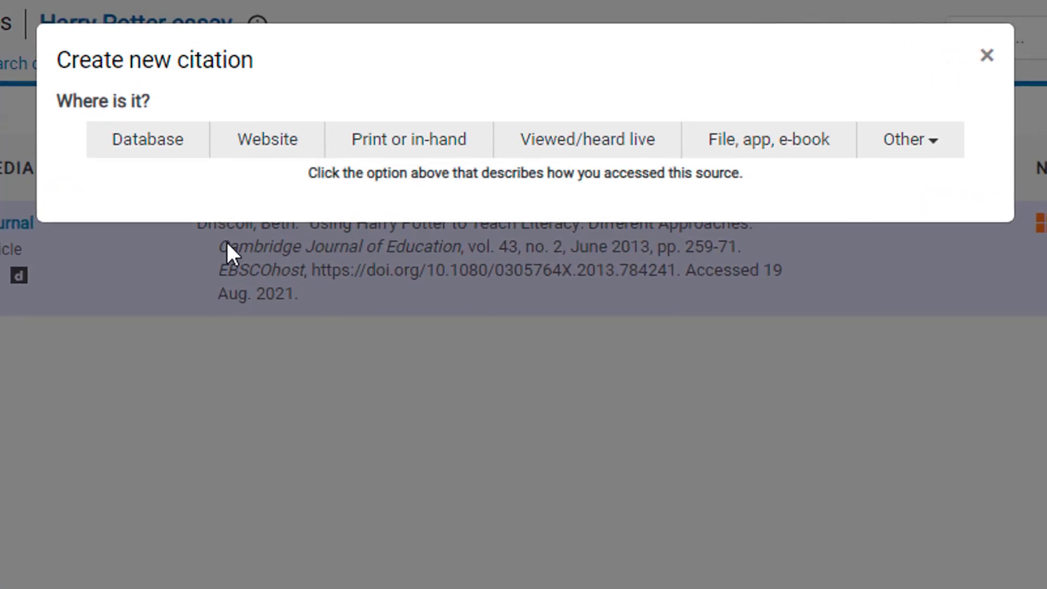
{"action": "left_click", "coordinate": [125, 147]}
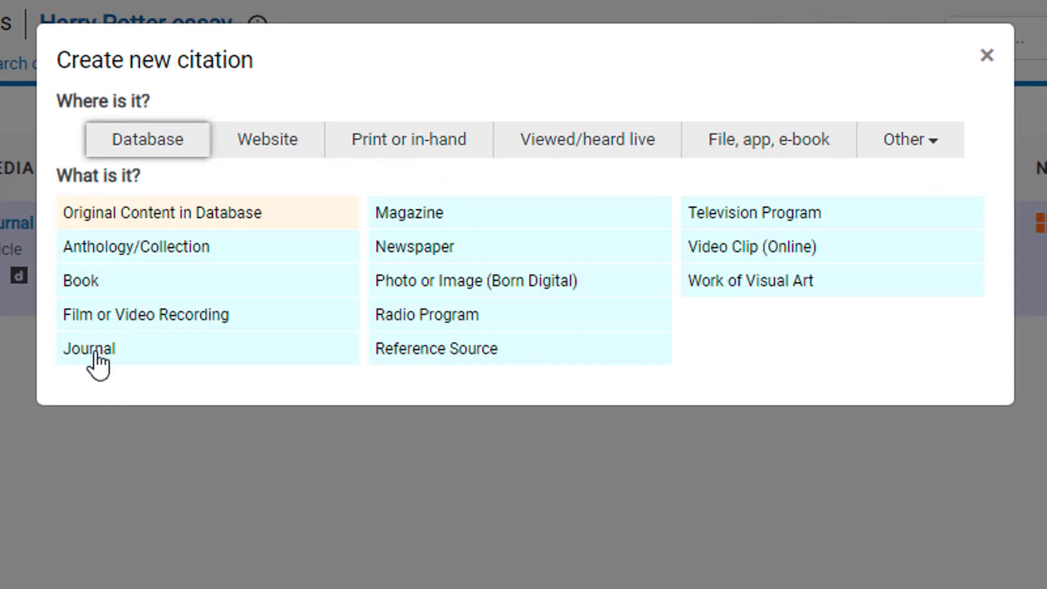
{"action": "left_click", "coordinate": [91, 349]}
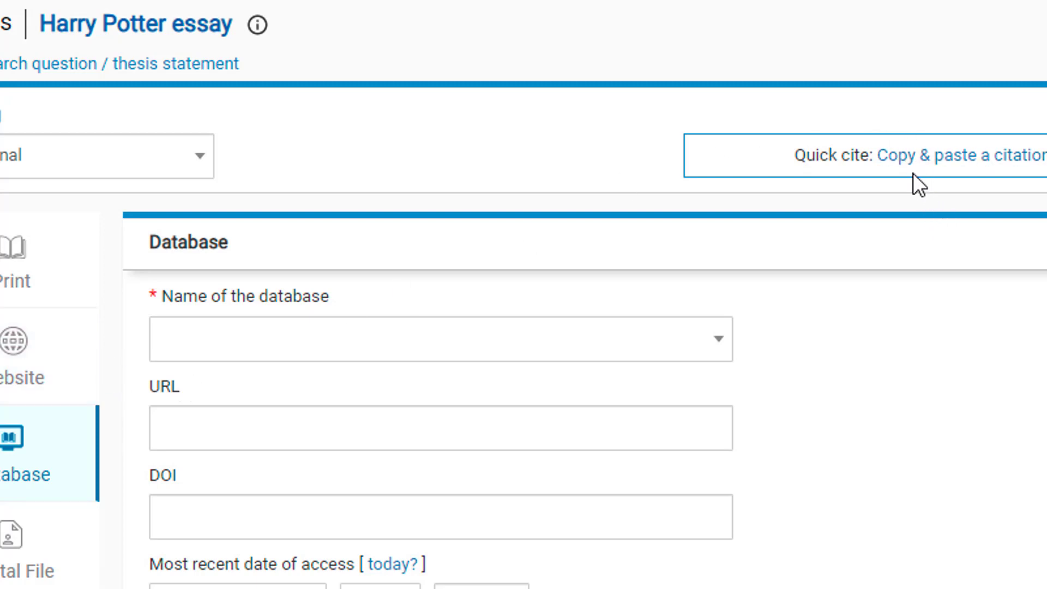
Switch the new source to a copy-and-paste citation, and generate the ProQuest article's citation in MLA 8th Edition
{"action": "left_click", "coordinate": [915, 156]}
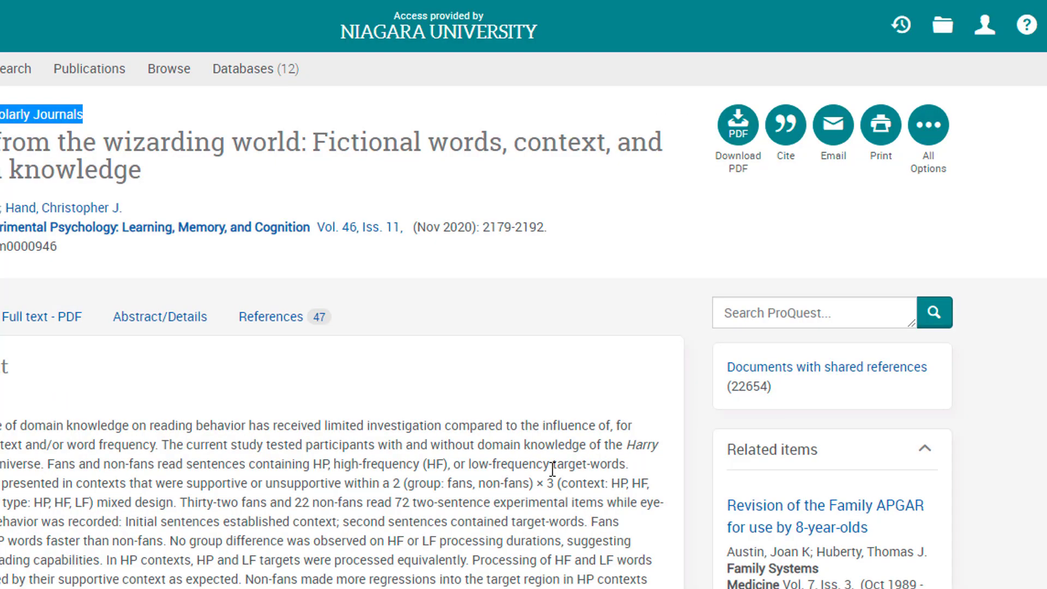
{"action": "left_click", "coordinate": [790, 132]}
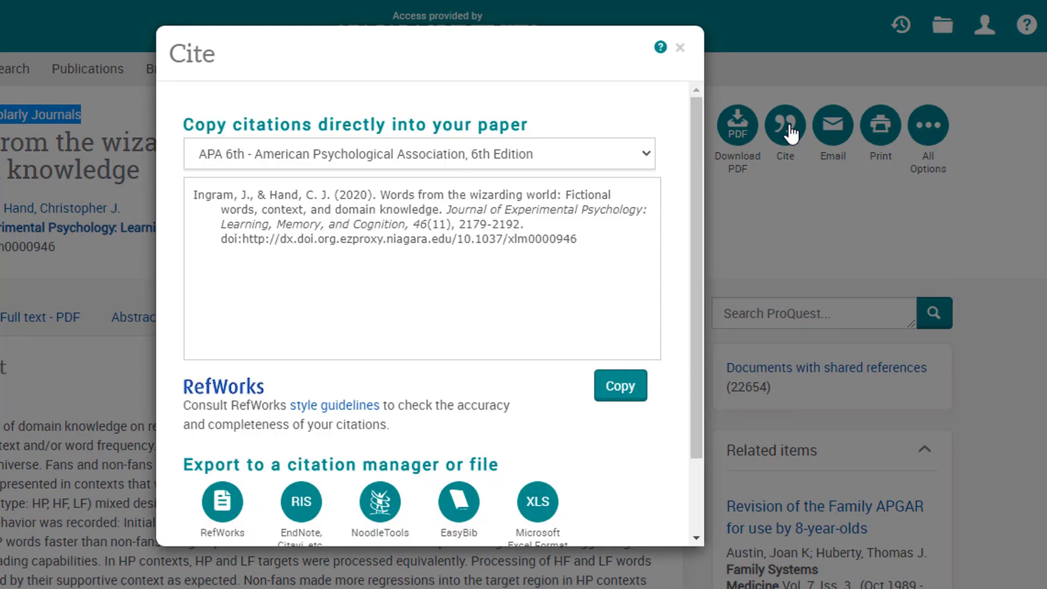
{"action": "left_click", "coordinate": [571, 159]}
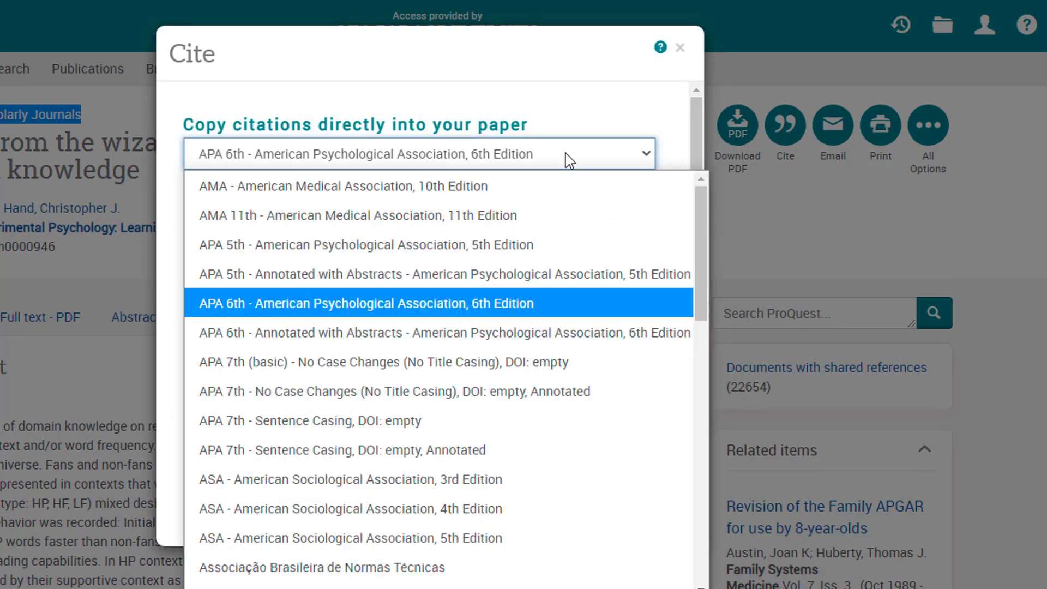
{"action": "scroll", "coordinate": [523, 371], "scroll_direction": "down", "scroll_amount": 5}
{"action": "scroll", "coordinate": [521, 369], "scroll_direction": "down", "scroll_amount": 8}
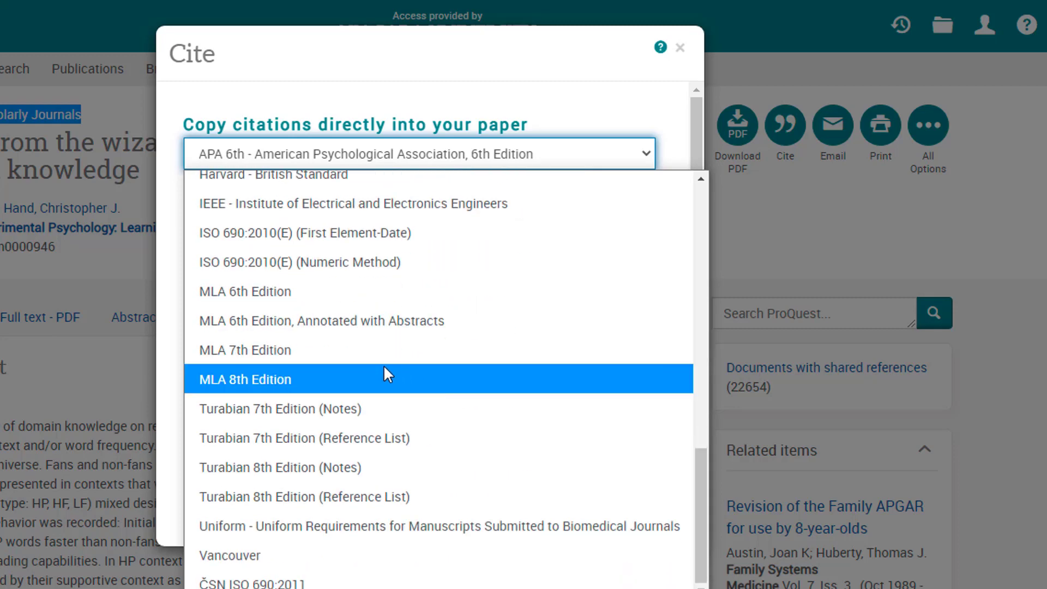
{"action": "left_click", "coordinate": [379, 381]}
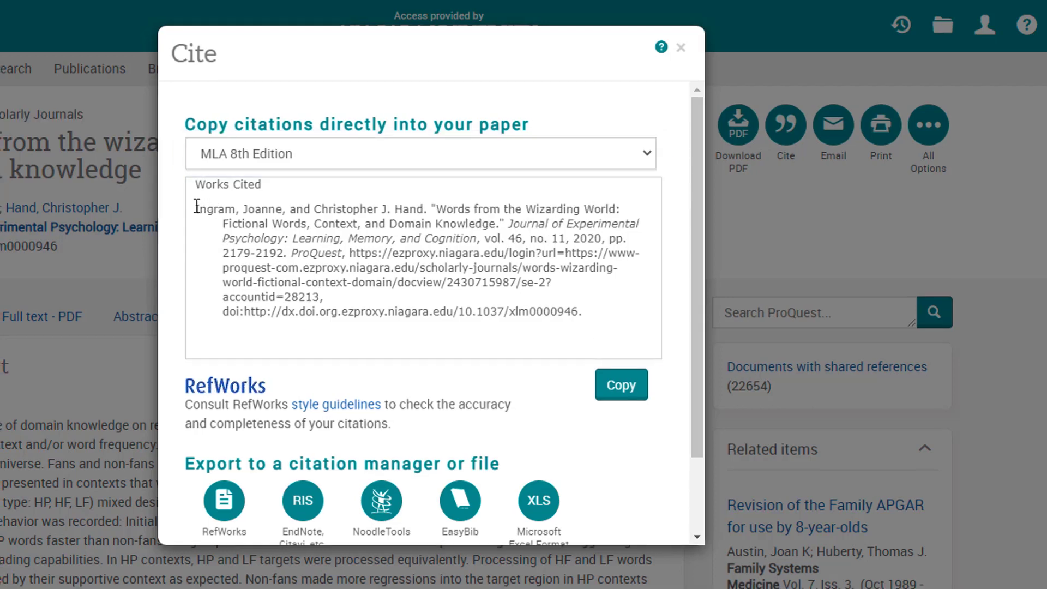
Copy the full ProQuest citation into the NoodleTools manually-edited citation field and compare it with the MLA Journal (Database) formatting guide
{"action": "left_click_drag", "start_coordinate": [196, 206], "coordinate": [568, 315]}
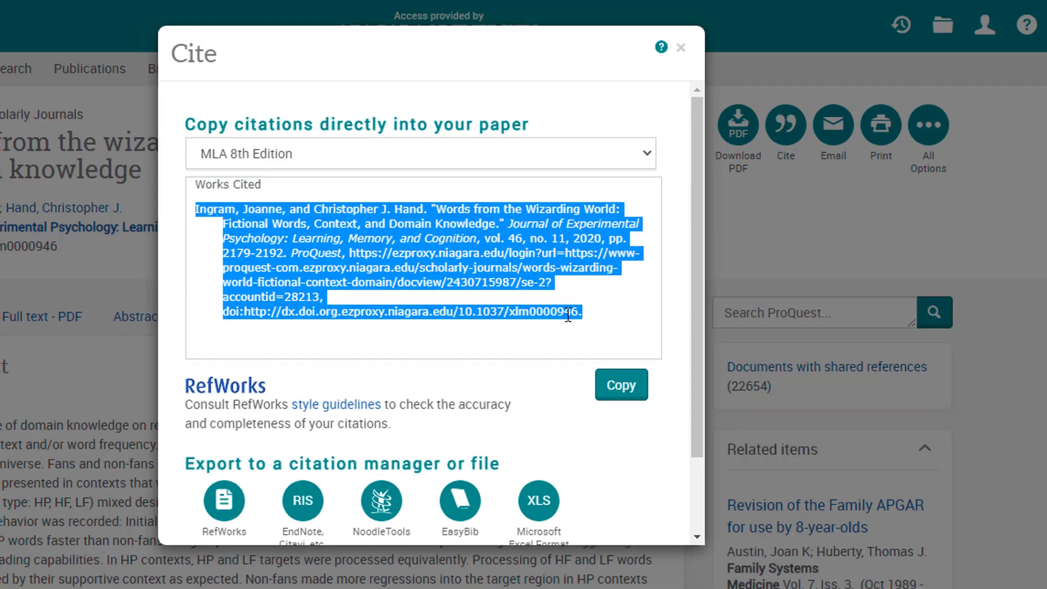
{"action": "key", "text": "alt+Tab"}
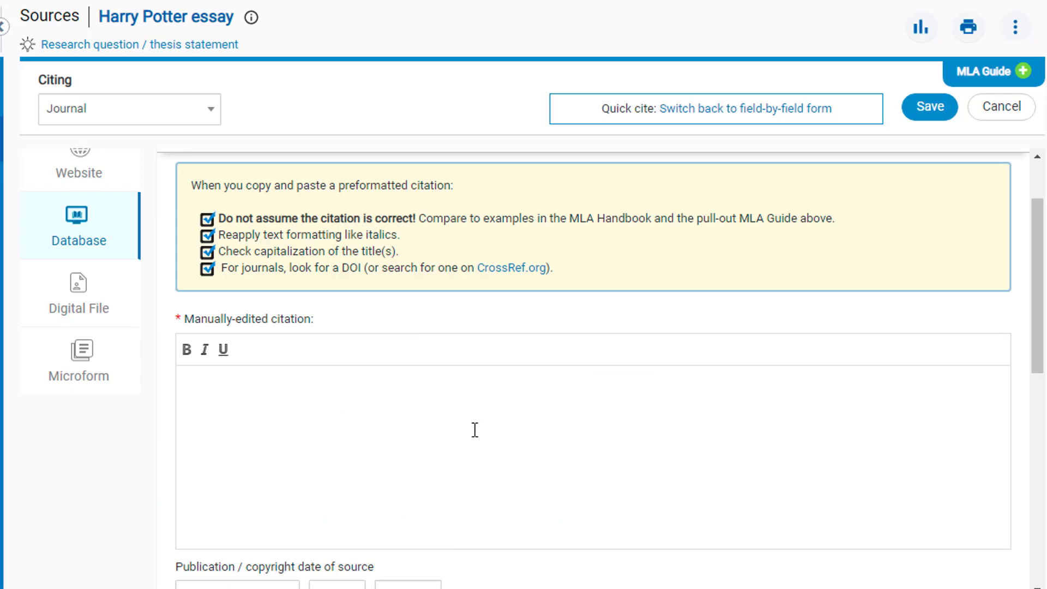
{"action": "left_click", "coordinate": [469, 429]}
{"action": "key", "text": "ctrl+v"}
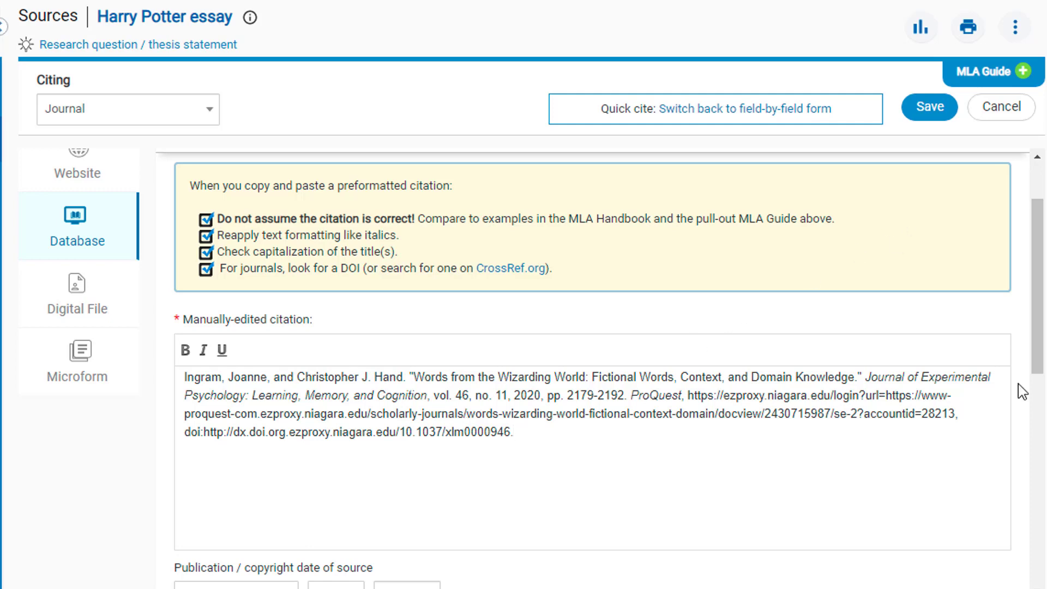
{"action": "left_click", "coordinate": [1022, 72]}
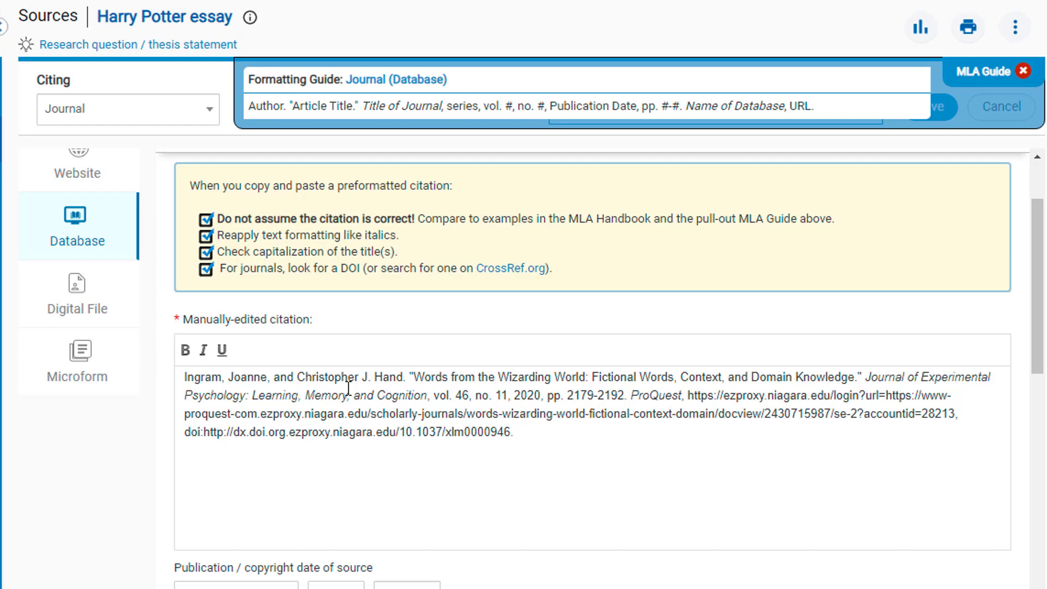
{"action": "left_click", "coordinate": [1022, 72]}
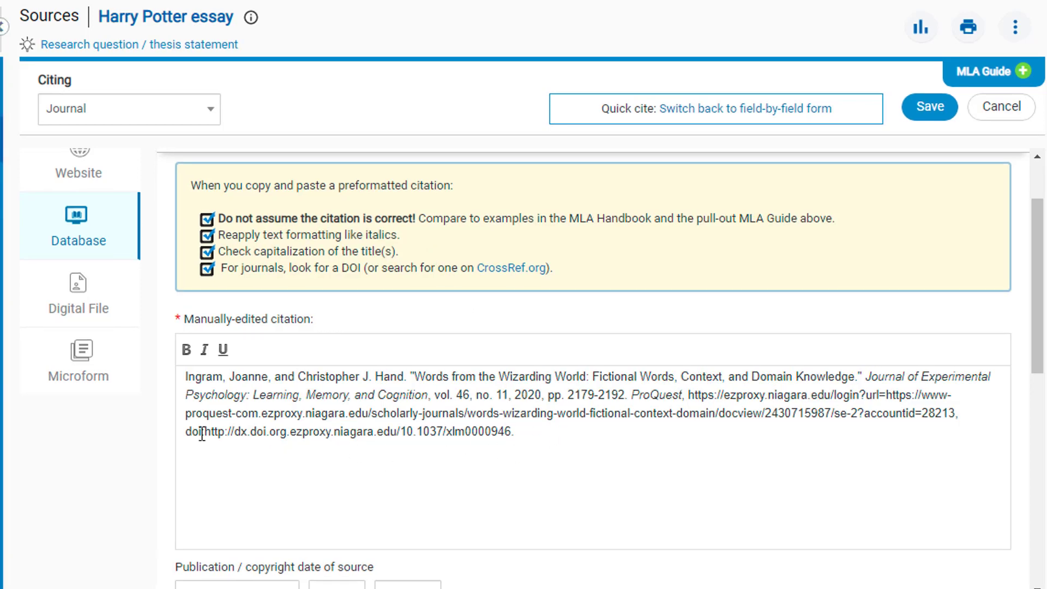
Save the pasted citation to the source list and give the new source the red color tag
{"action": "left_click_drag", "start_coordinate": [205, 431], "coordinate": [566, 458]}
{"action": "left_click", "coordinate": [566, 458]}
{"action": "left_click", "coordinate": [937, 109]}
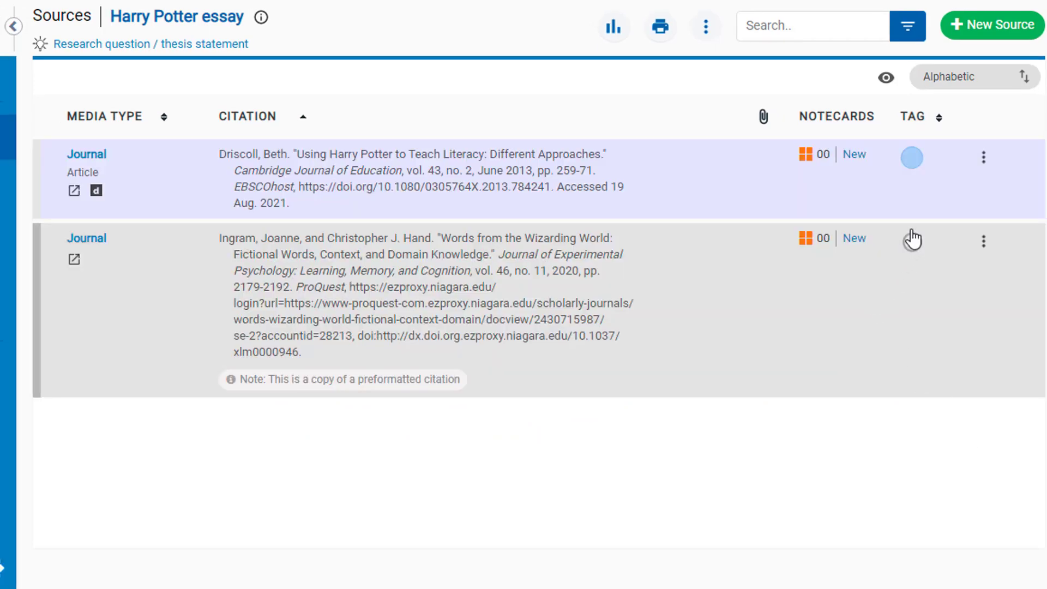
{"action": "left_click", "coordinate": [911, 240]}
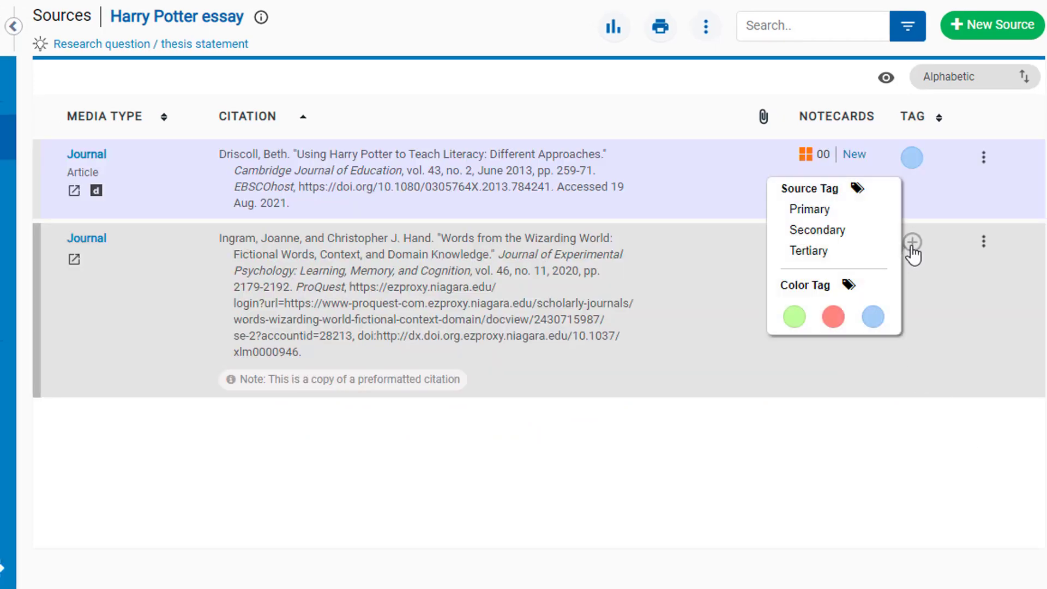
{"action": "left_click", "coordinate": [832, 318]}
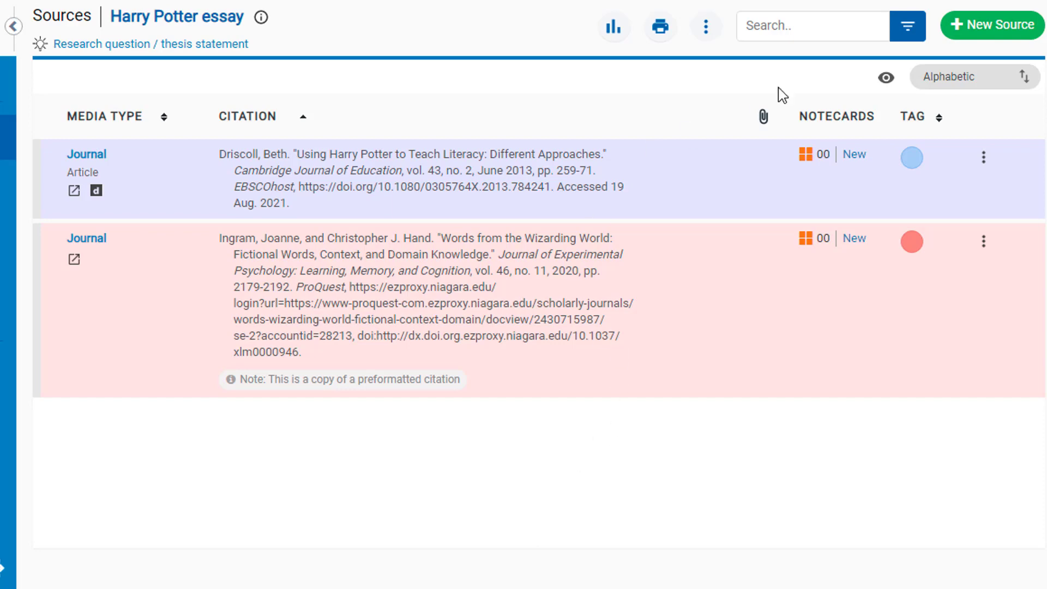
{"action": "left_click", "coordinate": [988, 80]}
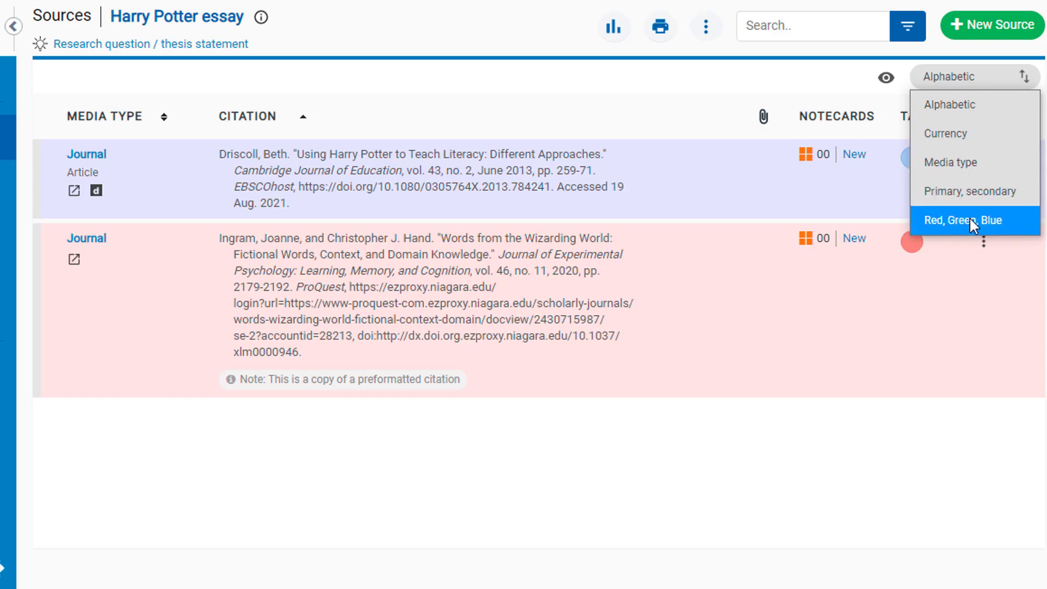
{"action": "left_click", "coordinate": [975, 466]}
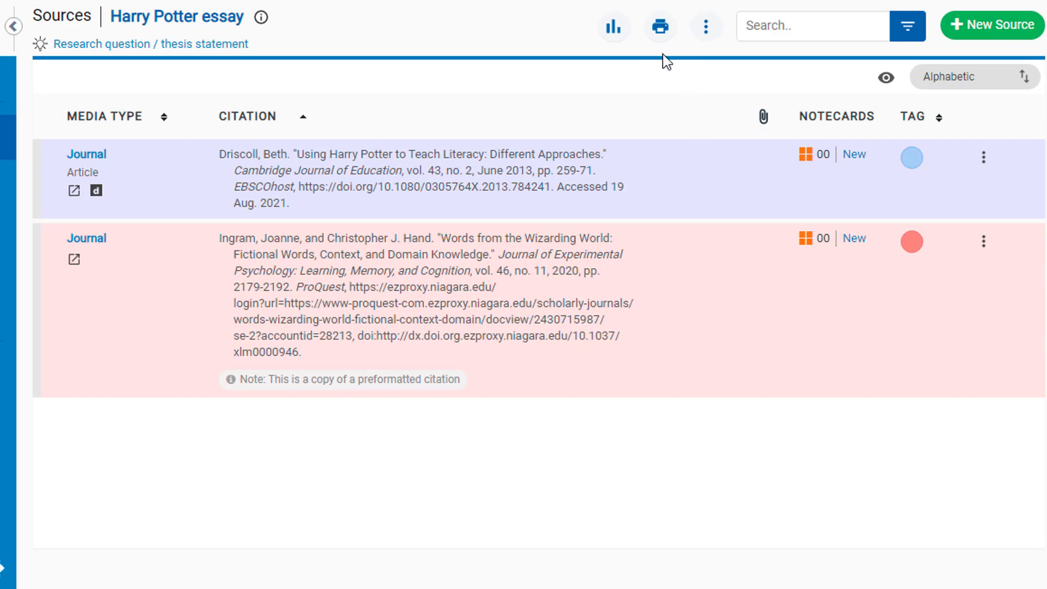
Preview all sources as a web page (HTML) and select the entire Works Cited list, including its heading
{"action": "left_click", "coordinate": [660, 25]}
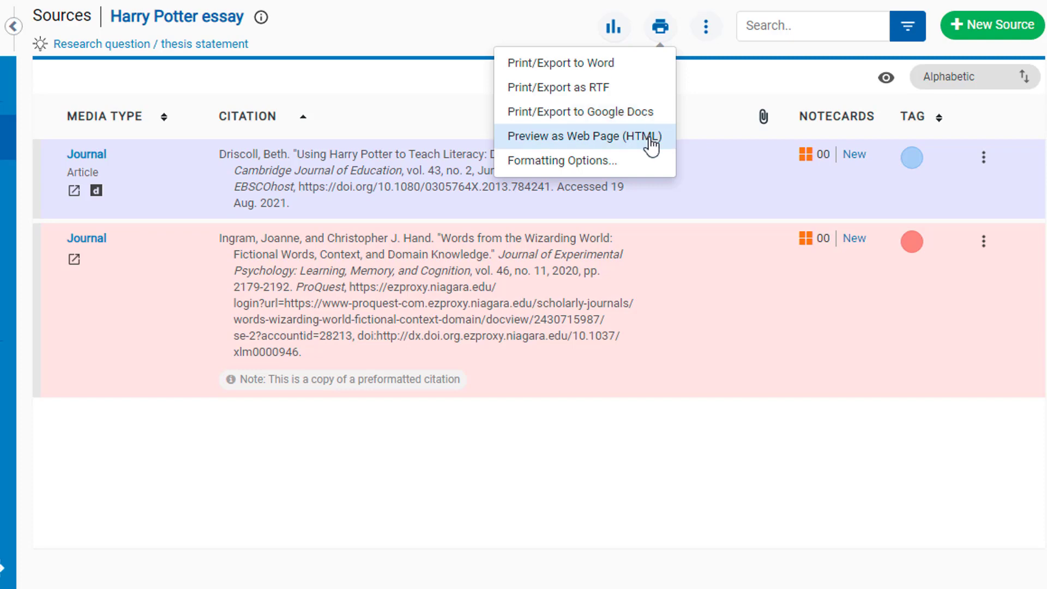
{"action": "left_click", "coordinate": [652, 145]}
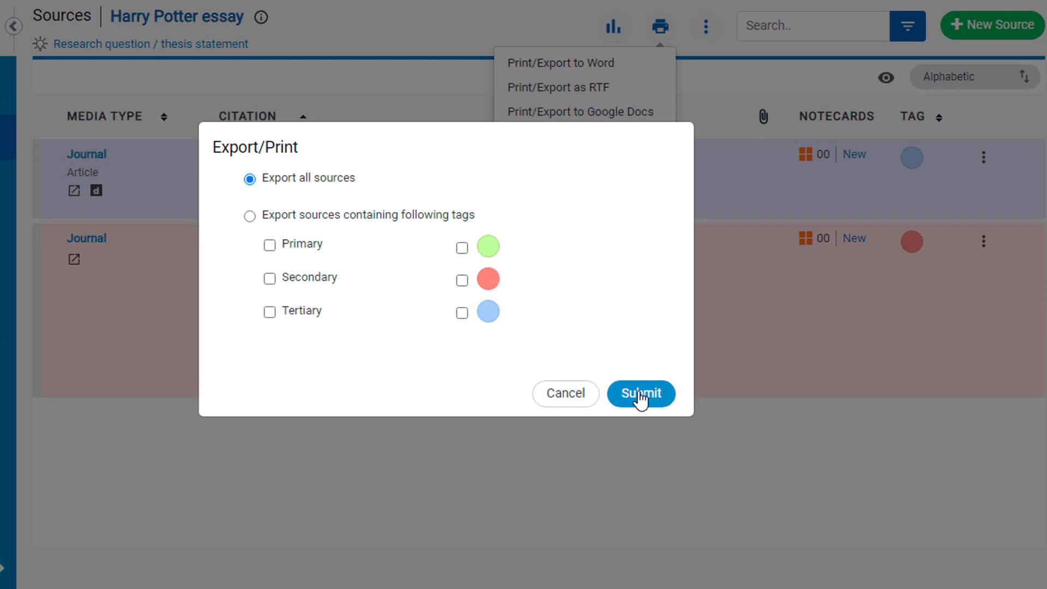
{"action": "left_click", "coordinate": [640, 392]}
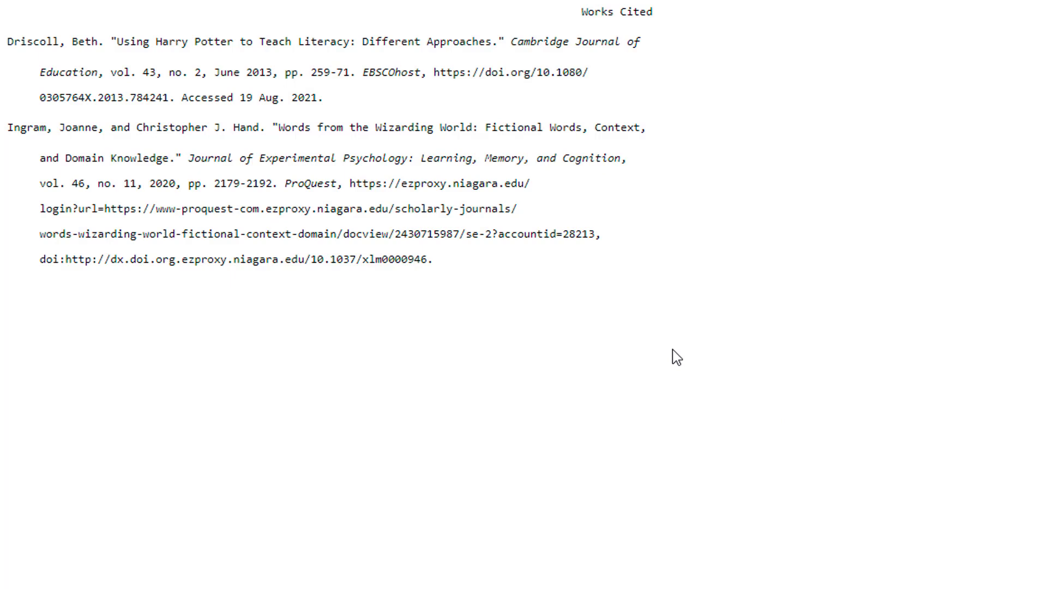
{"action": "left_click_drag", "start_coordinate": [581, 12], "coordinate": [679, 252]}
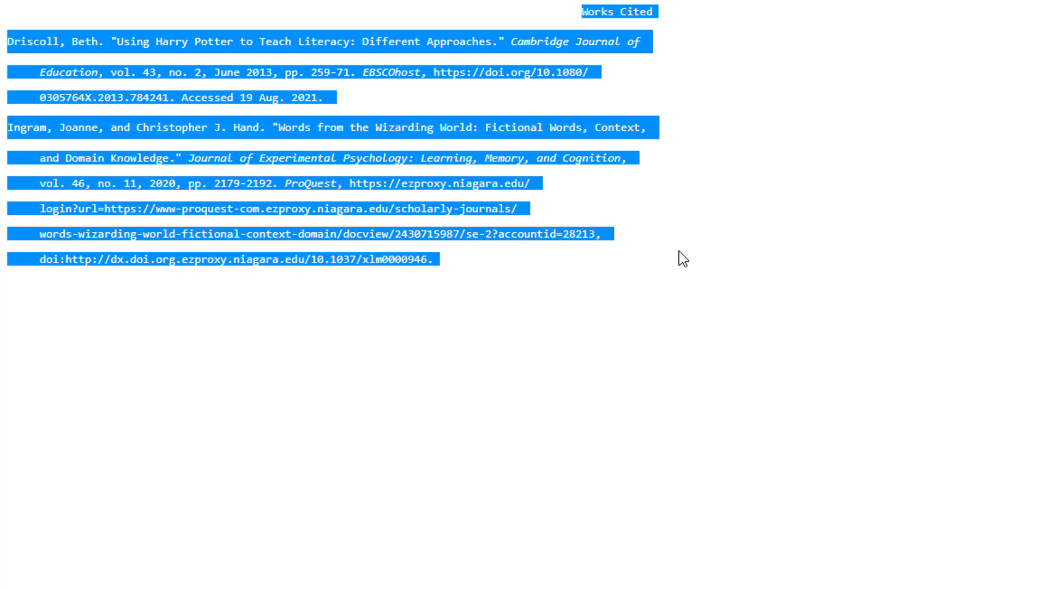